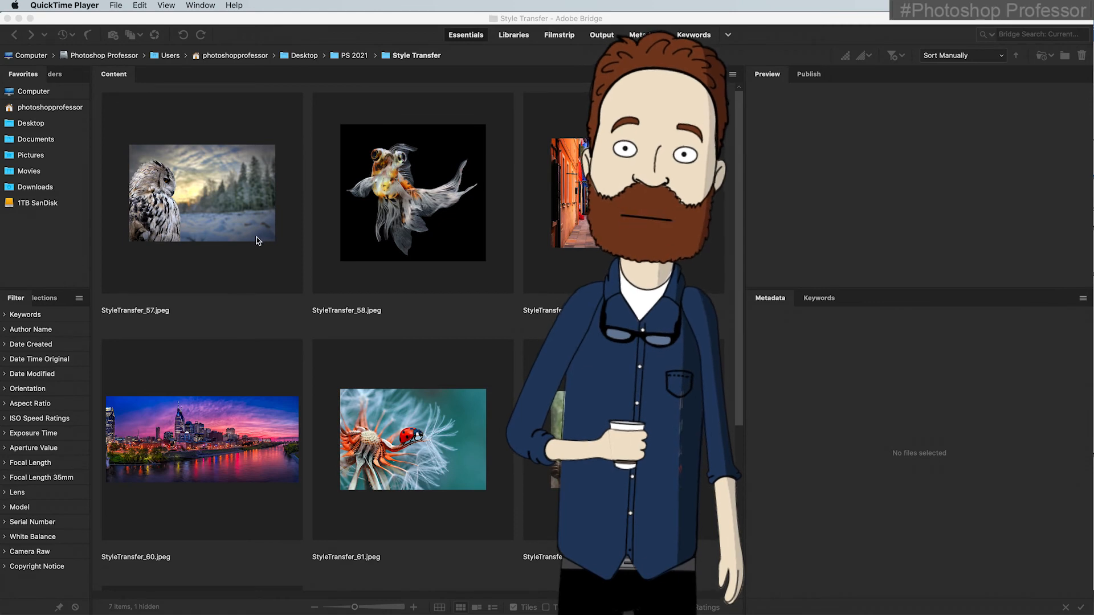
# Step: Open the owl photo StyleTransfer_57.jpeg from the Style Transfer folder in Photoshop
pyautogui.click(225, 224)
pyautogui.doubleClick(224, 221)
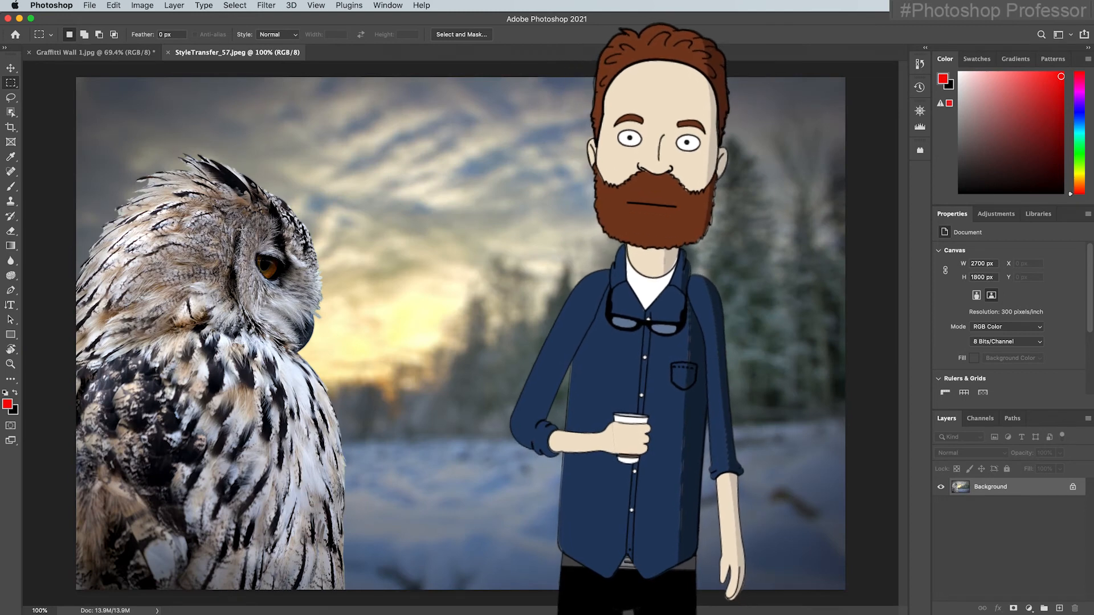
# Step: Preview the Filter Gallery's Cutout effect on the owl photo with 7 levels, edge simplicity 5 and edge fidelity 2
pyautogui.click(275, 8)
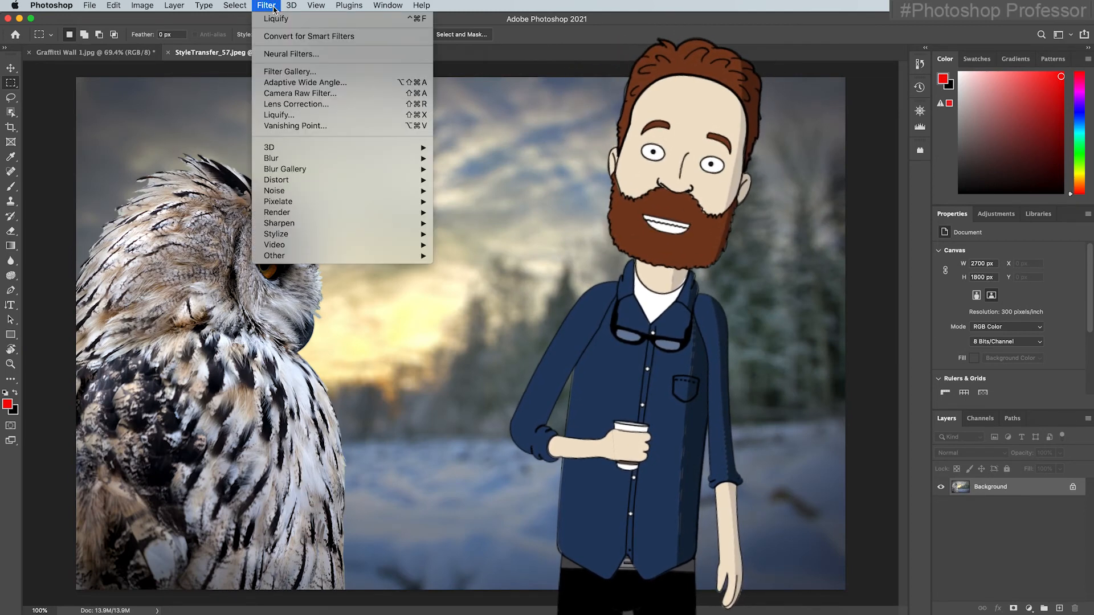
pyautogui.click(287, 74)
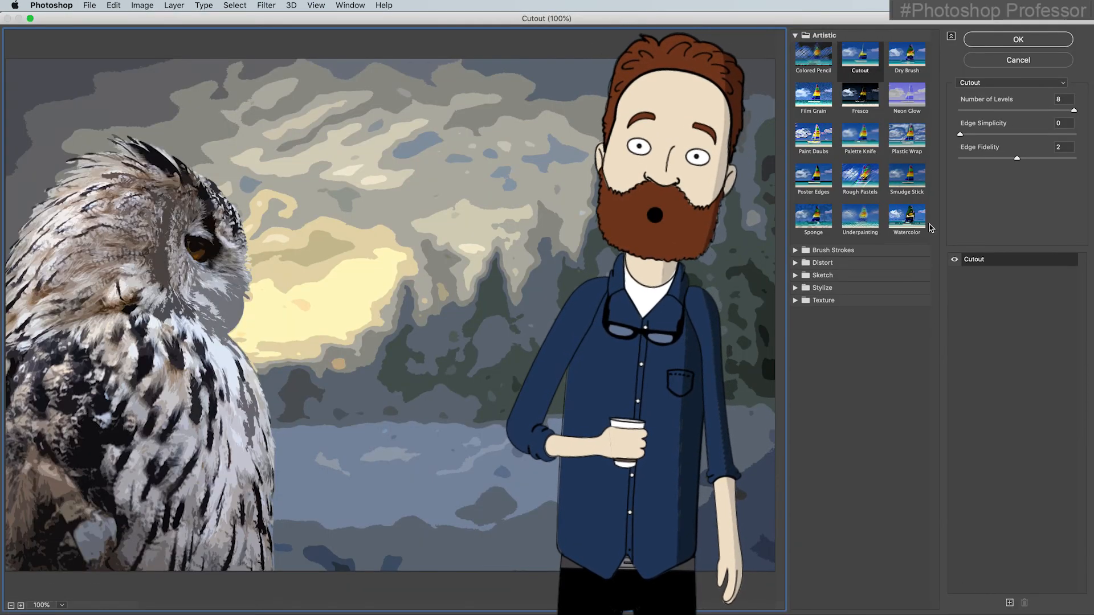
pyautogui.click(1047, 110)
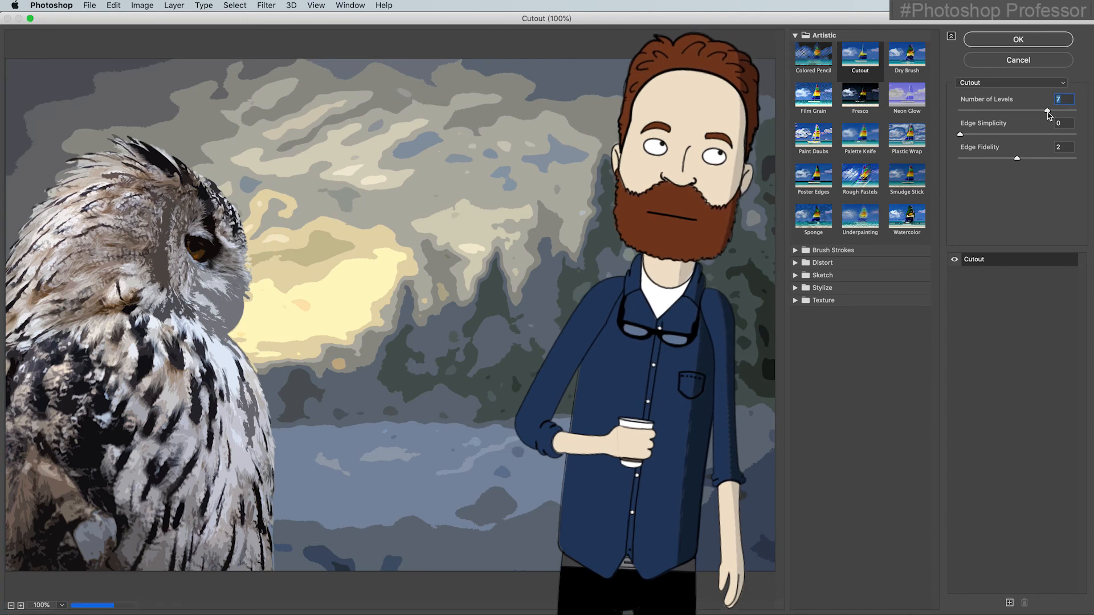
pyautogui.click(1023, 134)
pyautogui.click(997, 158)
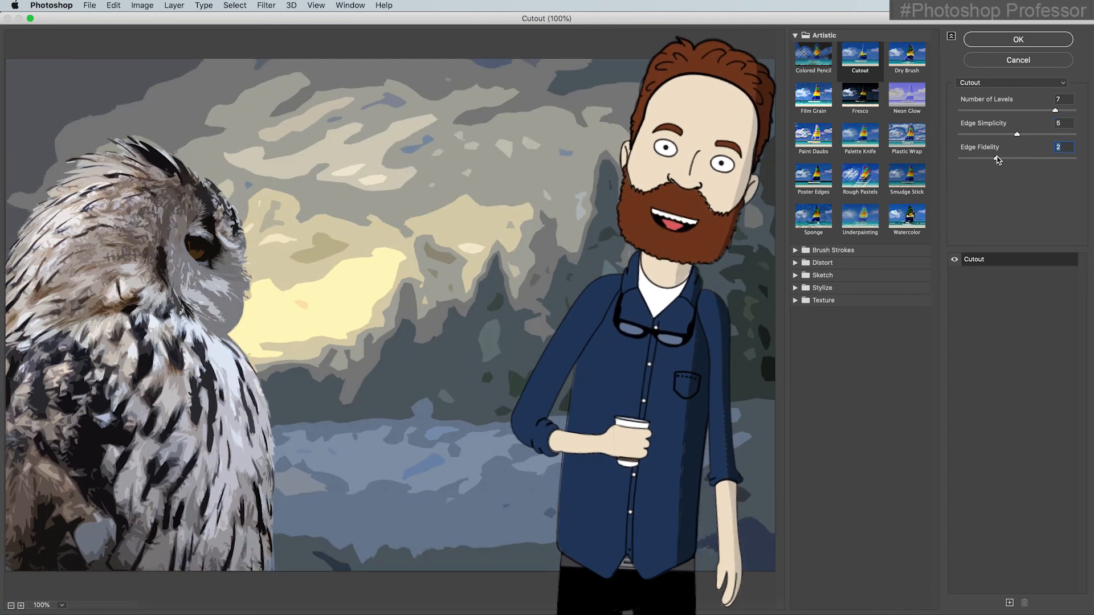
# Step: Preview the Dry Brush effect with brush size 7, brush detail 3 and texture 2, and leave the Filter Gallery without applying it
pyautogui.click(909, 67)
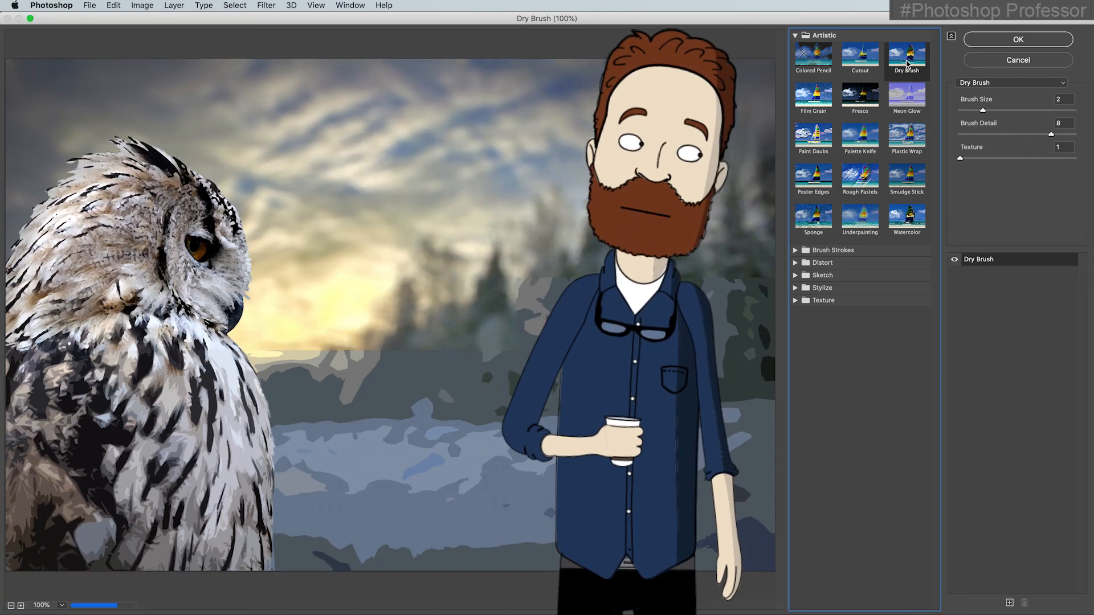
pyautogui.click(1040, 110)
pyautogui.click(994, 134)
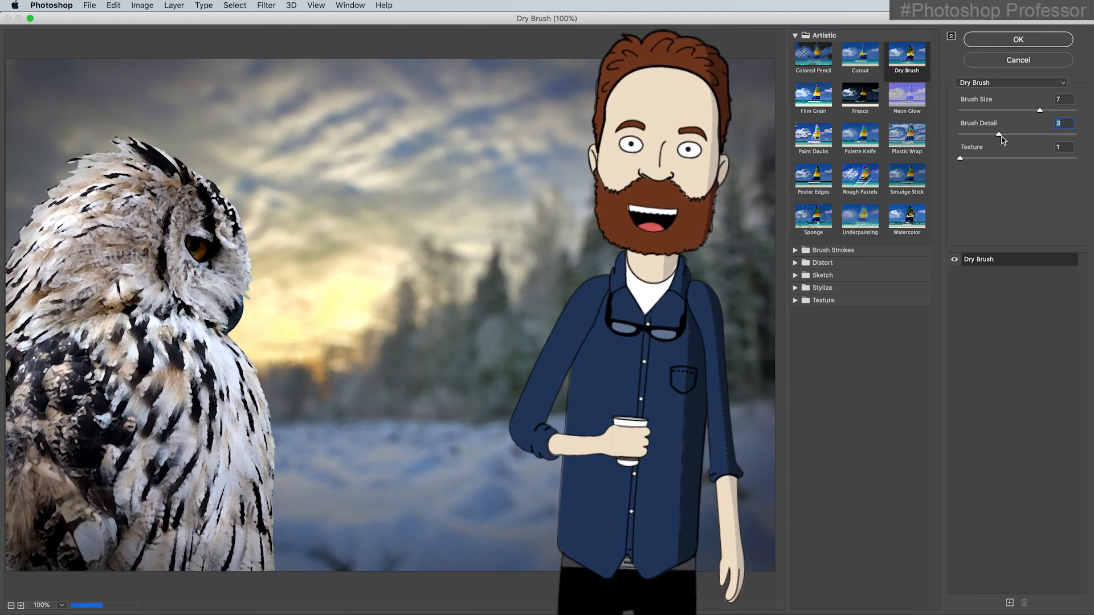
pyautogui.click(1015, 159)
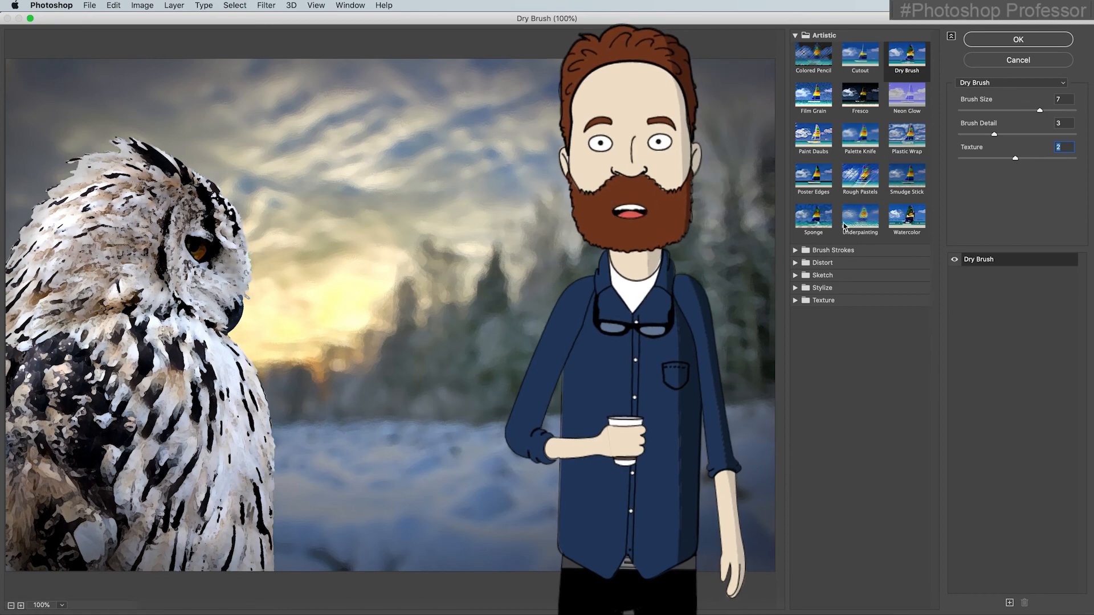
pyautogui.click(1019, 60)
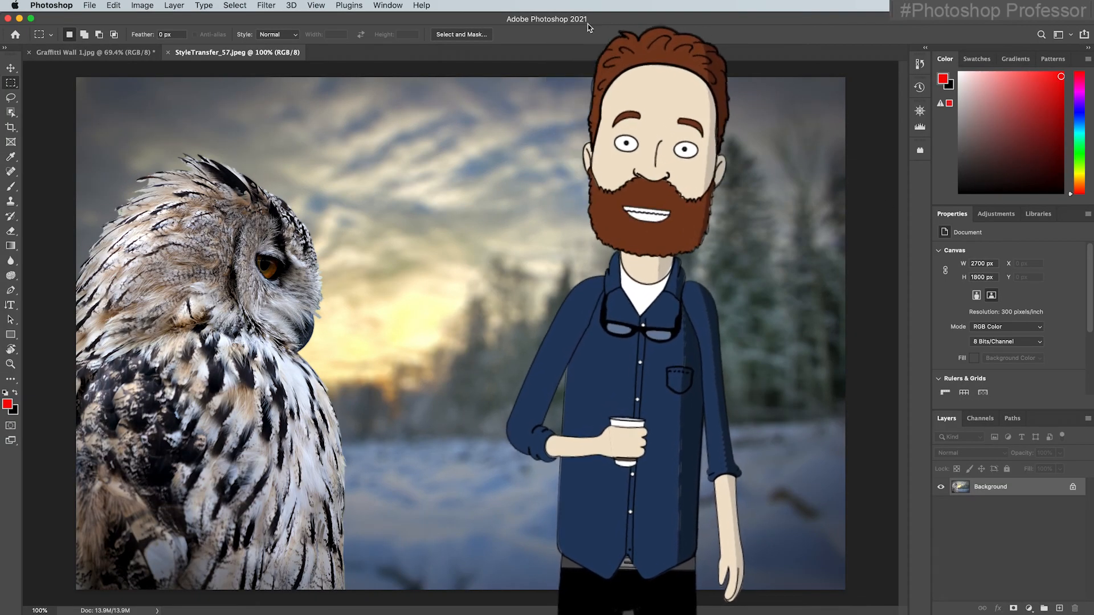
# Step: Open Neural Filters for the owl photo and enable the Style Transfer filter
pyautogui.click(267, 6)
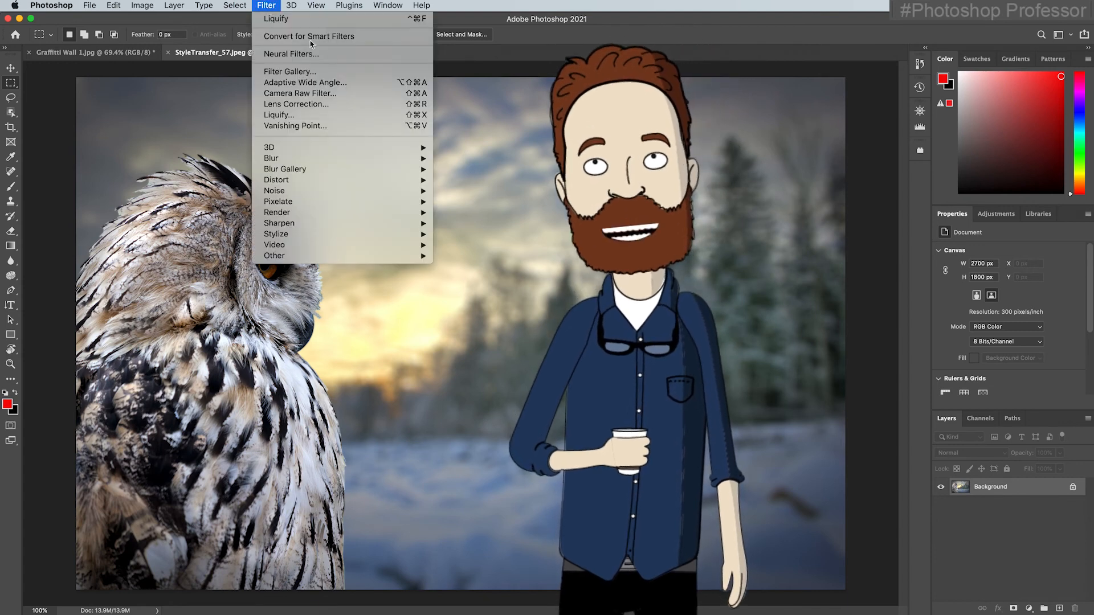
pyautogui.click(369, 54)
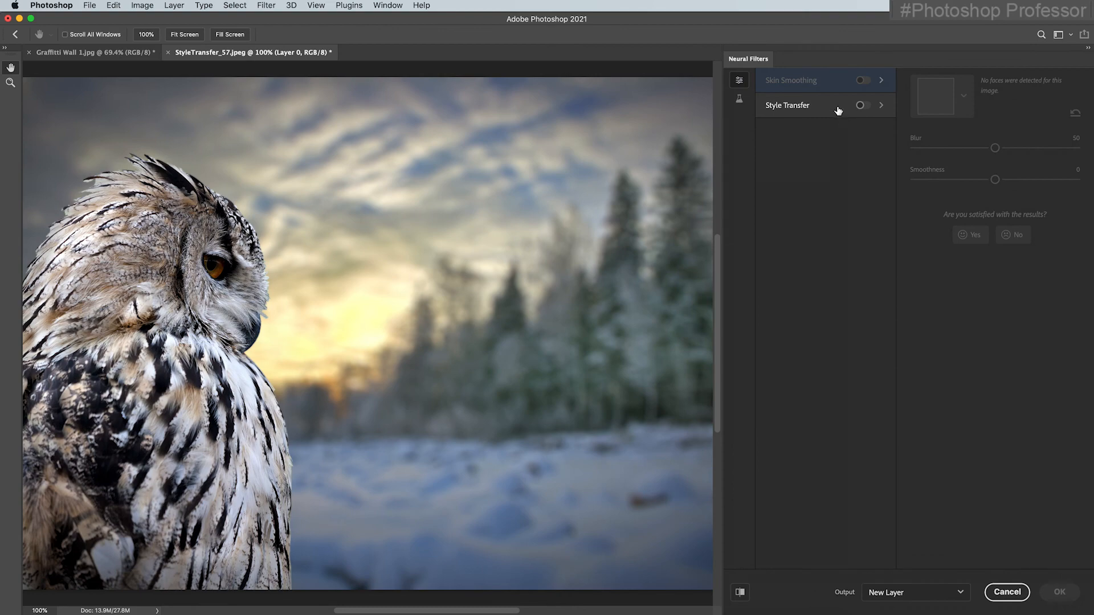
pyautogui.moveTo(837, 113)
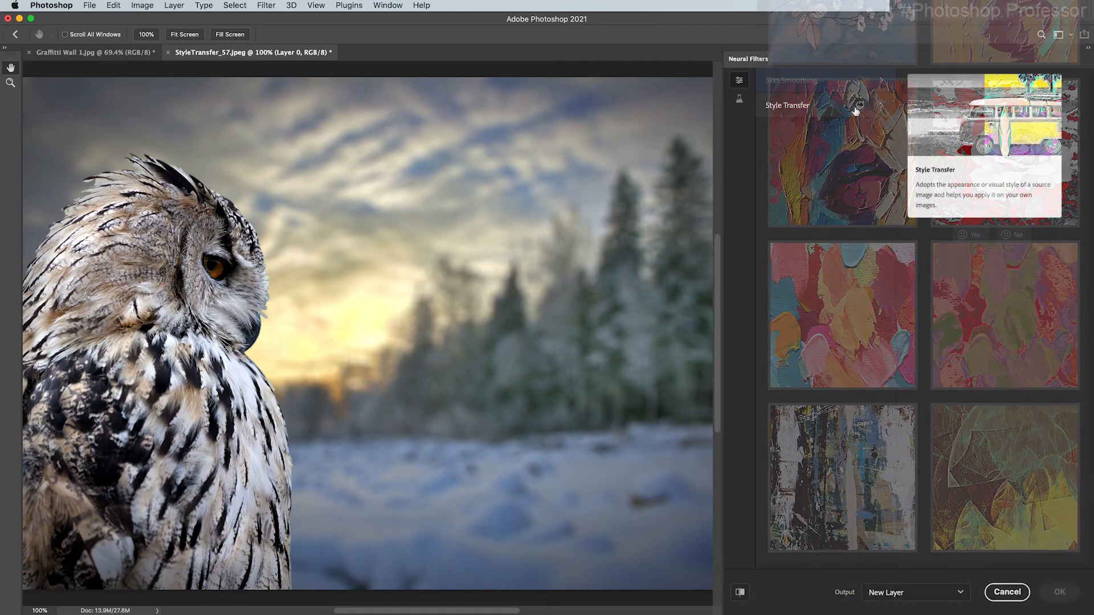
pyautogui.click(862, 106)
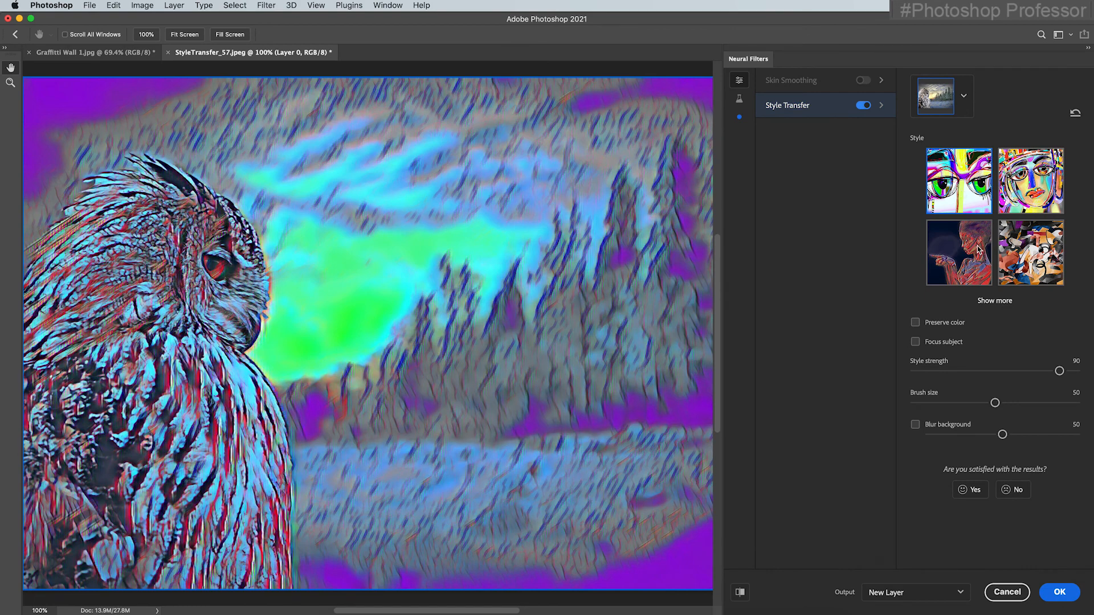
# Step: Show the full set of Style Transfer styles and look through the available thumbnails
pyautogui.click(995, 302)
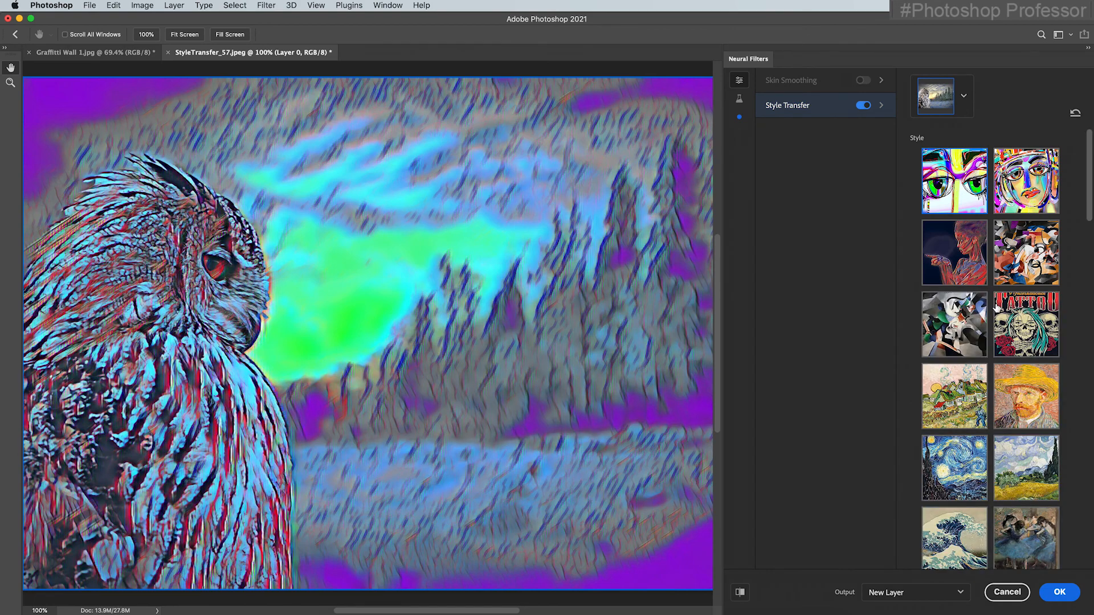
pyautogui.scroll(-4, 991, 312)
pyautogui.scroll(-10, 992, 313)
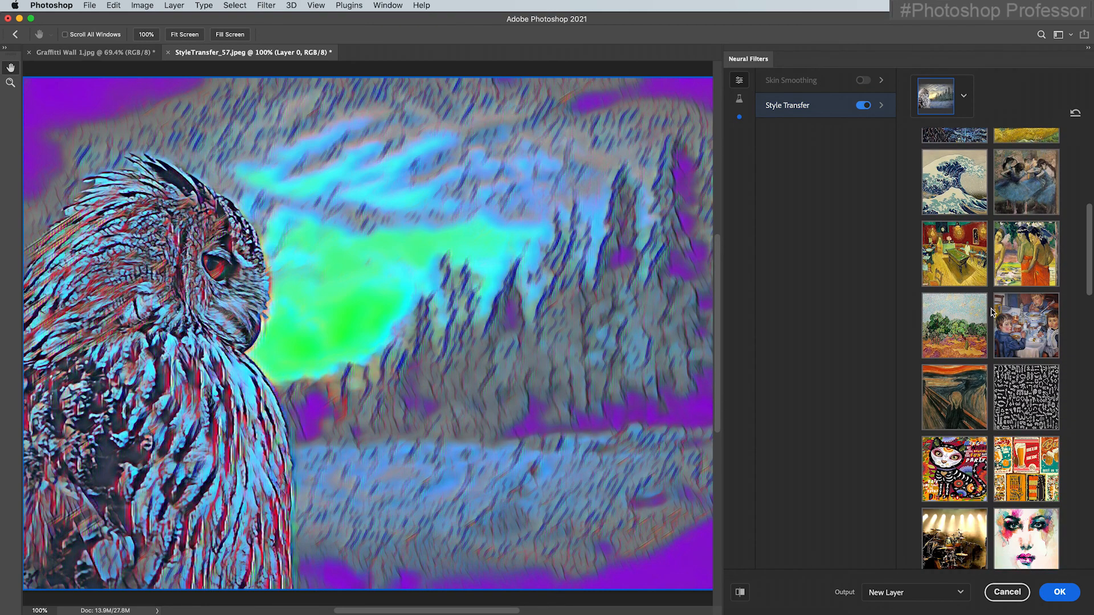
pyautogui.scroll(-1, 992, 313)
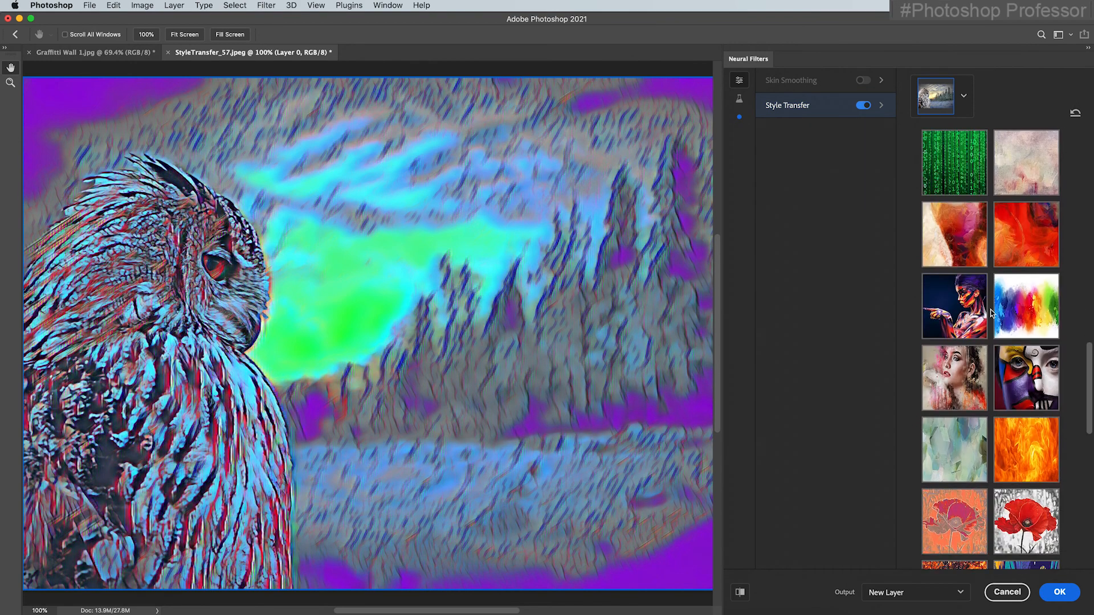
pyautogui.scroll(15, 991, 312)
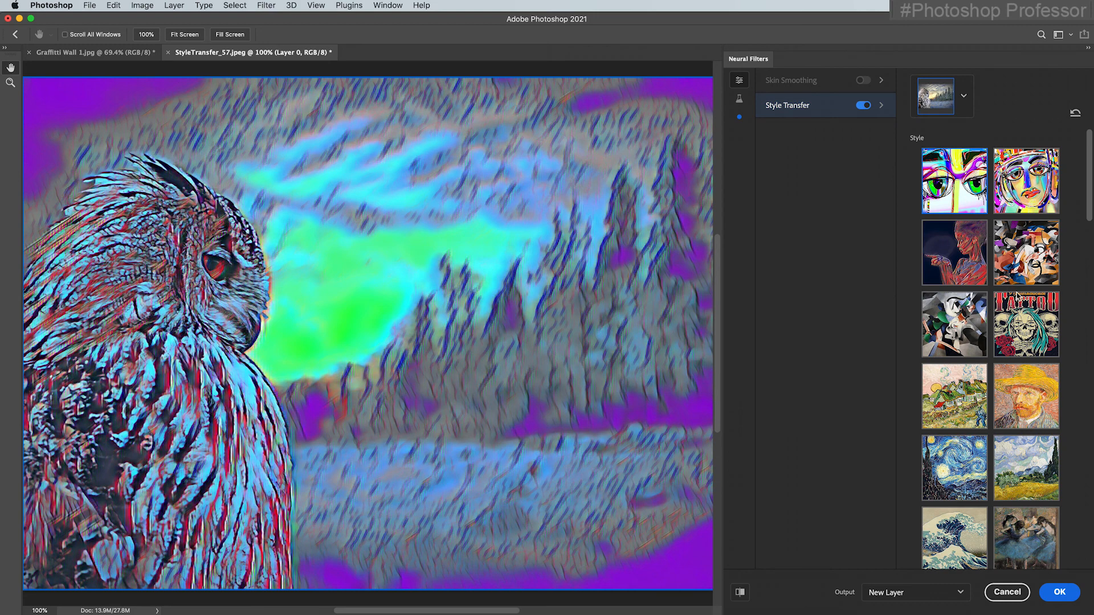
# Step: Try the colorful face, red figure, two abstract collage and tattoo skull styles on the owl photo
pyautogui.click(1037, 197)
pyautogui.click(954, 252)
pyautogui.click(1041, 269)
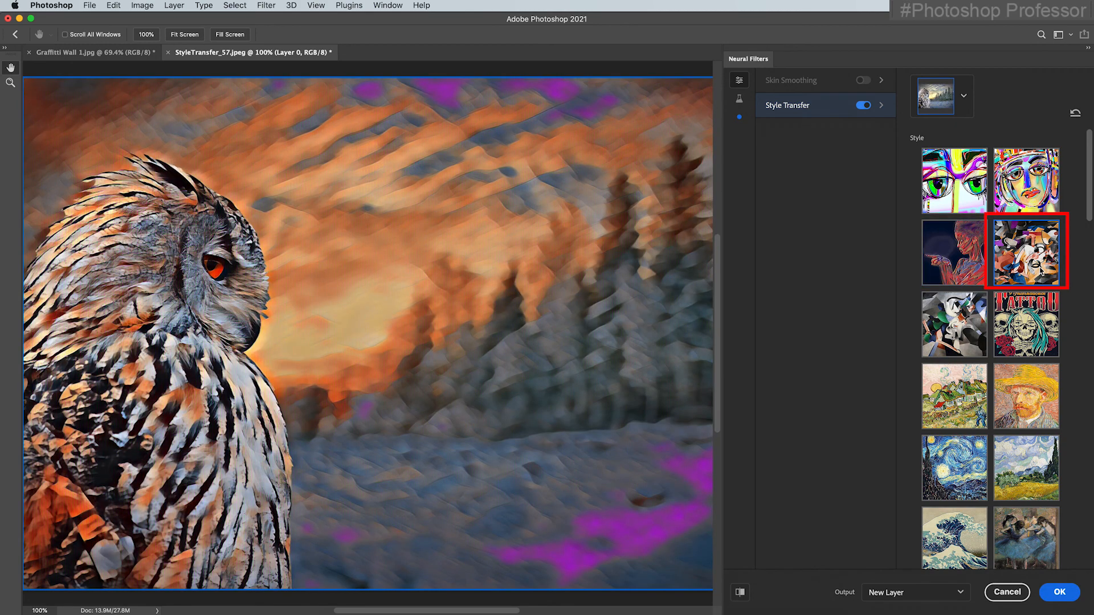
pyautogui.click(975, 331)
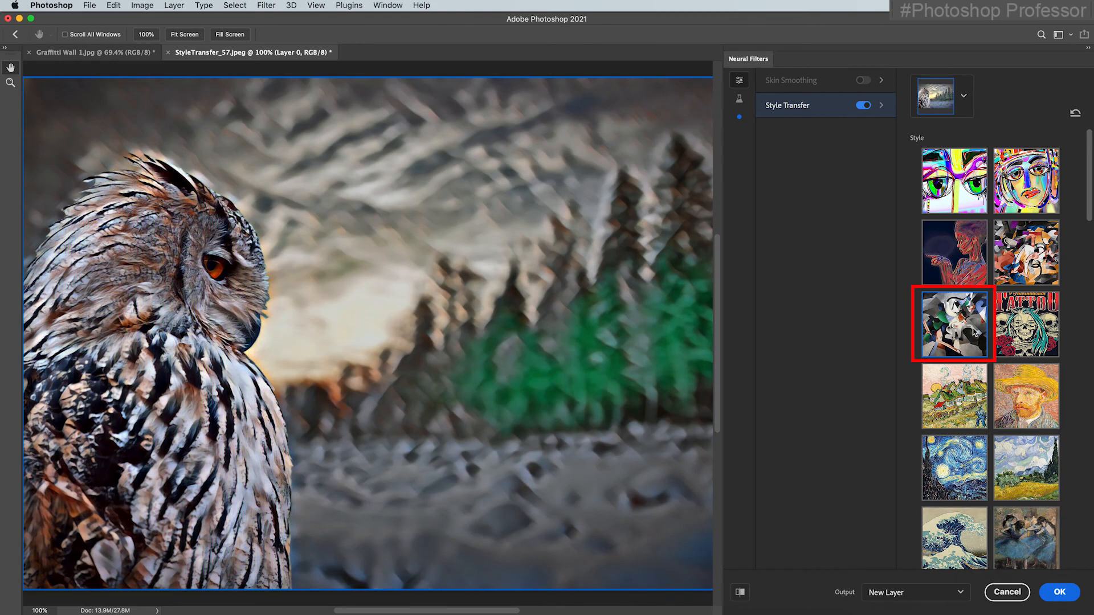
pyautogui.click(1025, 325)
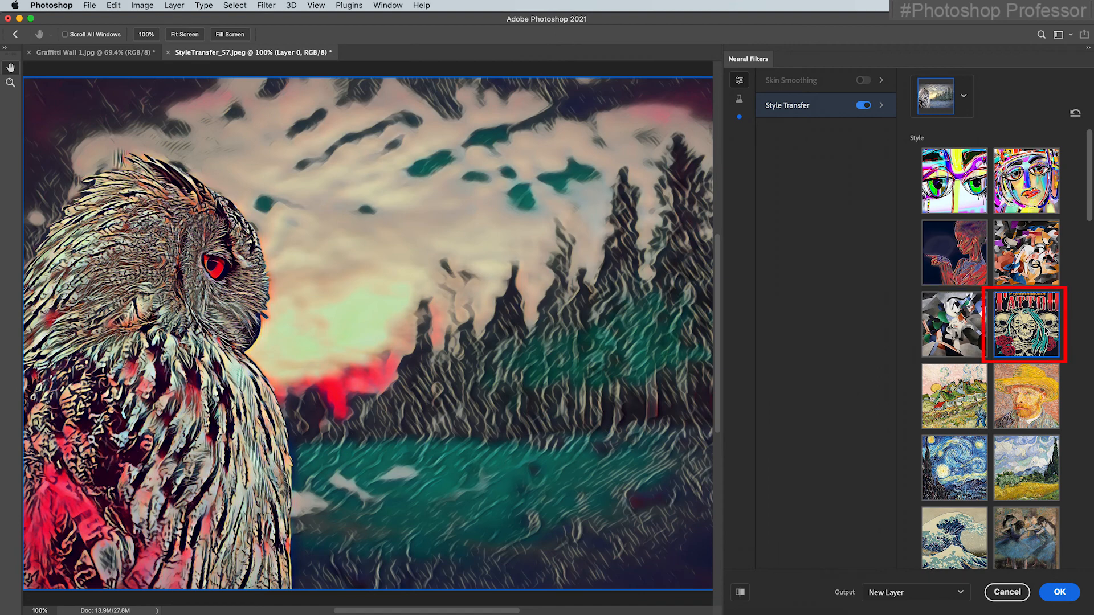
# Step: Try the painted village, yellow-hat portrait, starry night and wheat field with cypresses styles on the owl photo
pyautogui.click(970, 410)
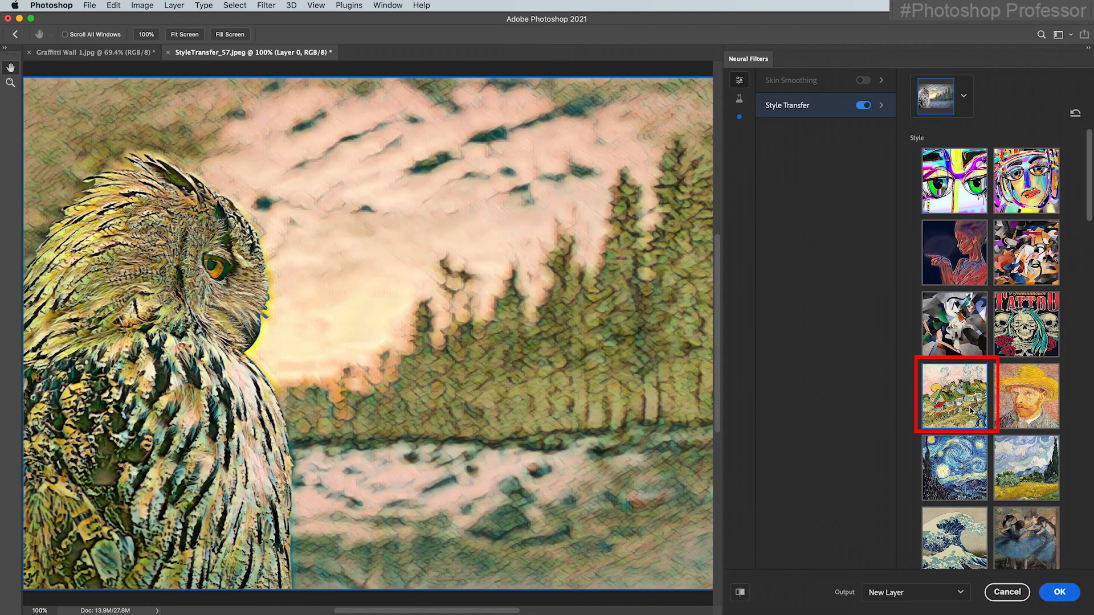
pyautogui.click(1052, 408)
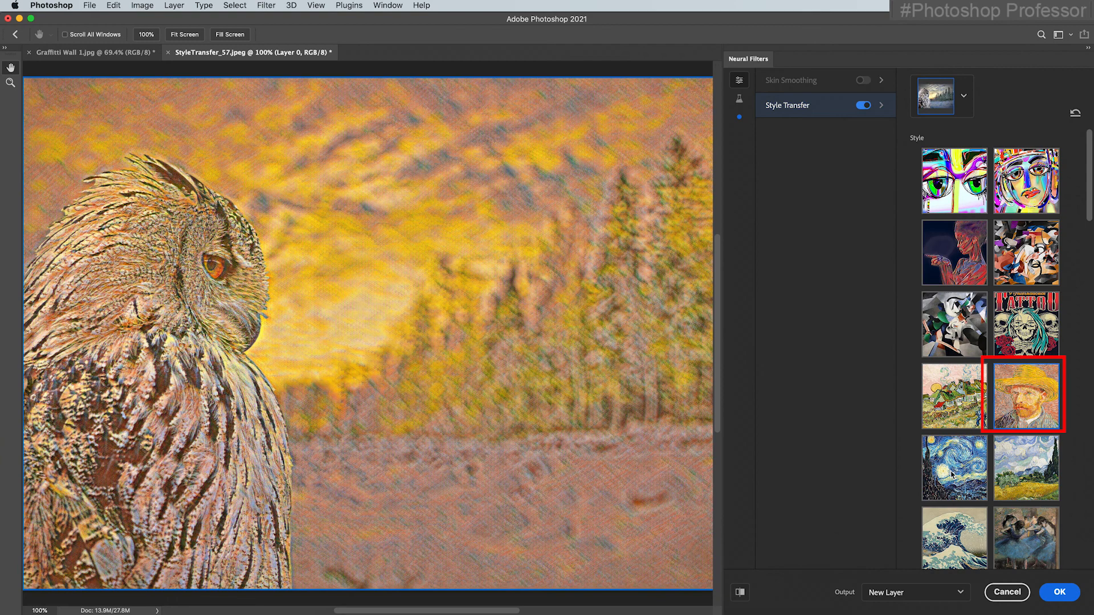
pyautogui.click(952, 473)
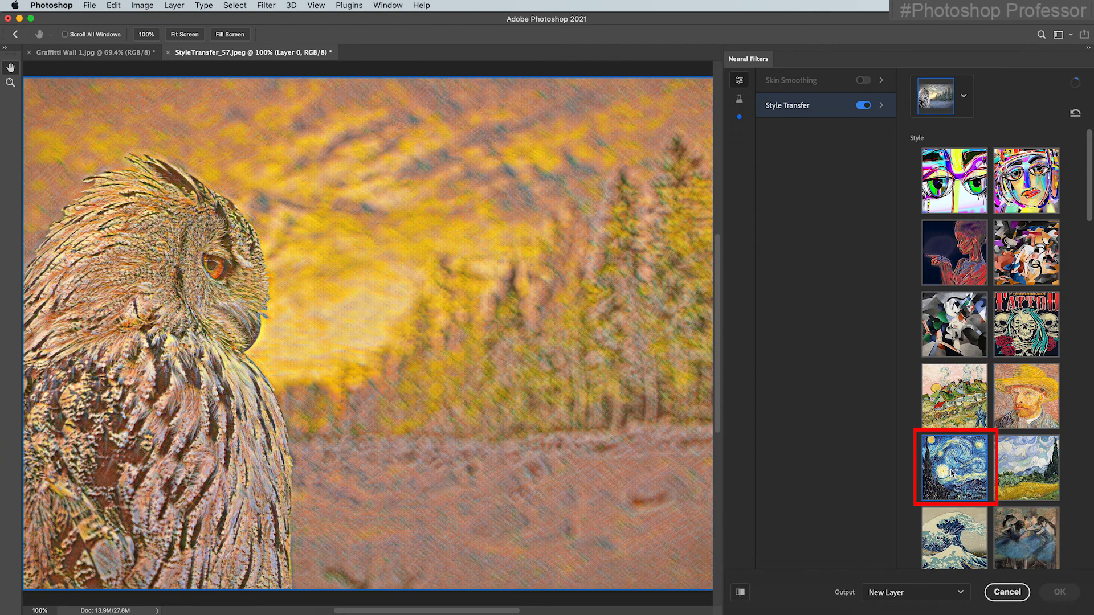
pyautogui.click(1042, 481)
# Step: Try the great wave, blue dancers, billiard café, standing women and olive trees painting styles on the owl photo
pyautogui.scroll(-4, 997, 399)
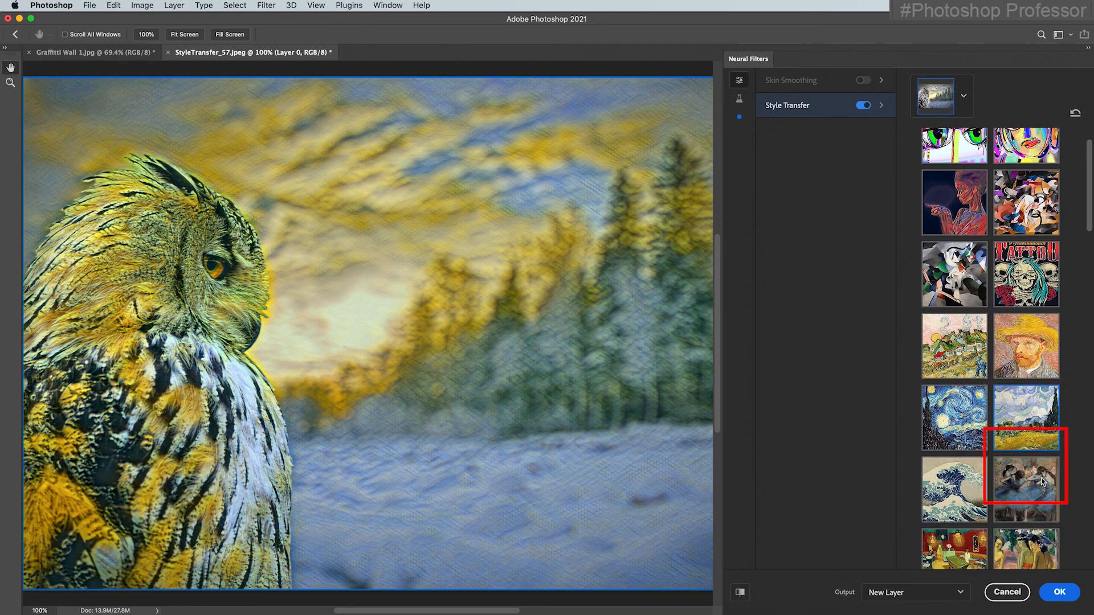
pyautogui.click(957, 370)
pyautogui.click(1006, 371)
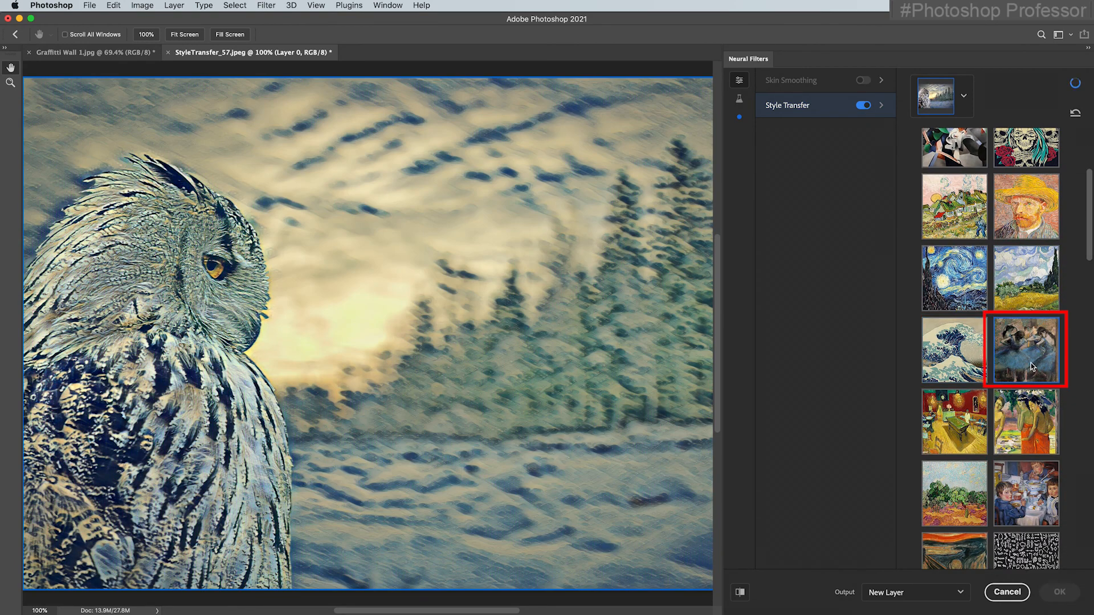
pyautogui.click(970, 429)
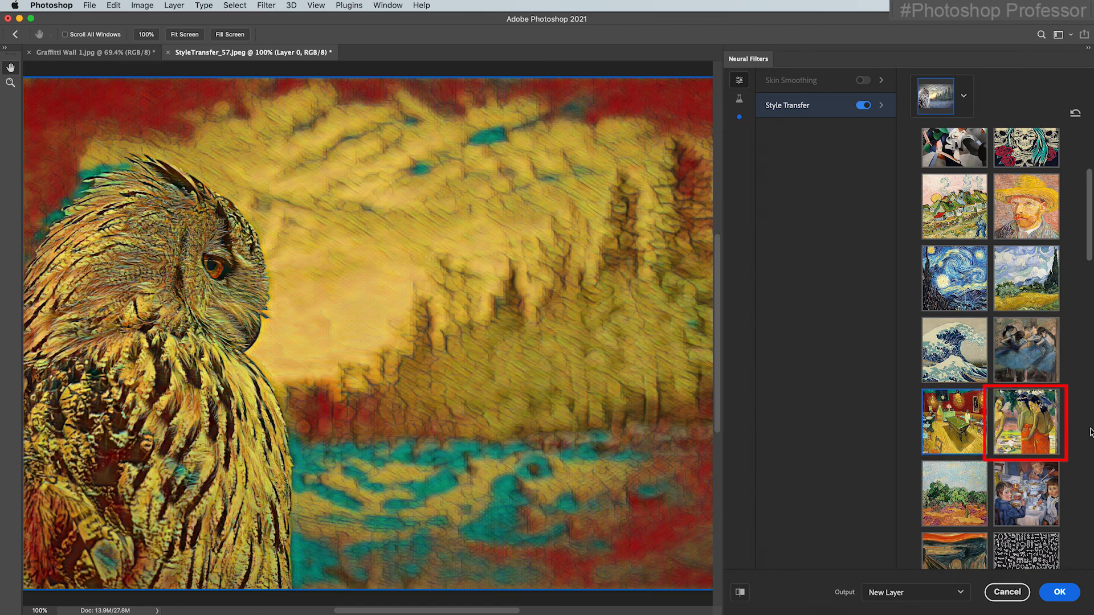
pyautogui.click(1055, 432)
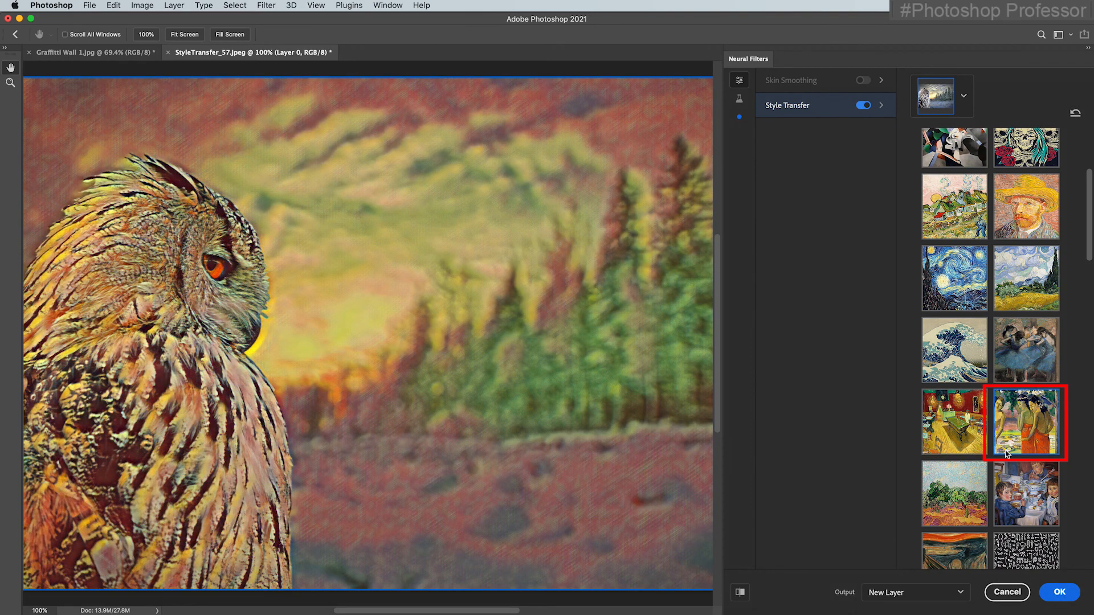
pyautogui.click(982, 472)
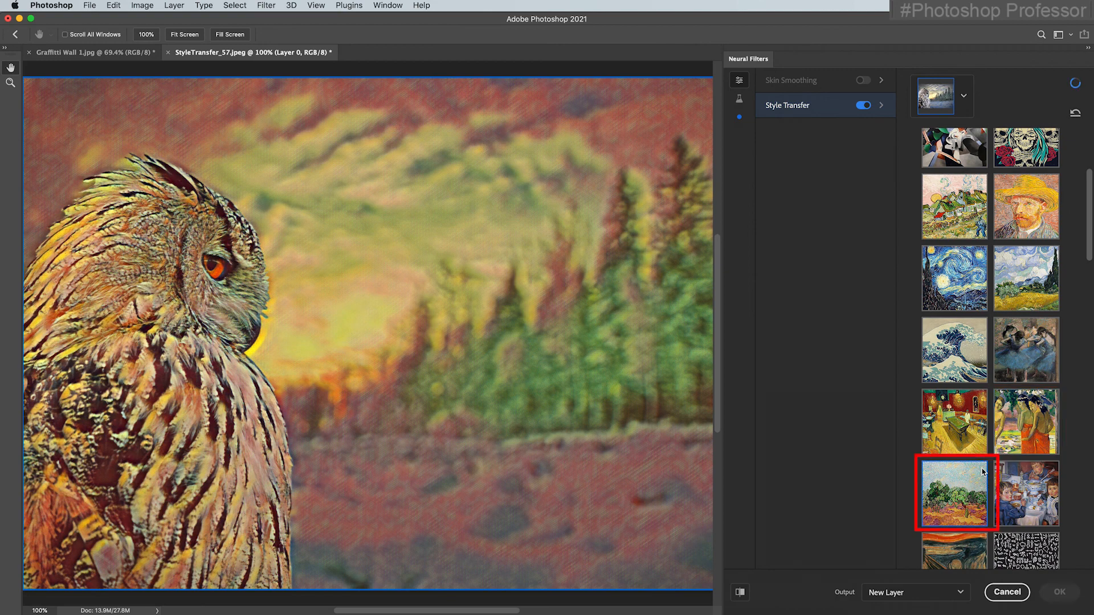
# Step: Try the painting of children at a table, The Scream and the black-and-white lettering styles on the owl photo
pyautogui.scroll(-5, 975, 448)
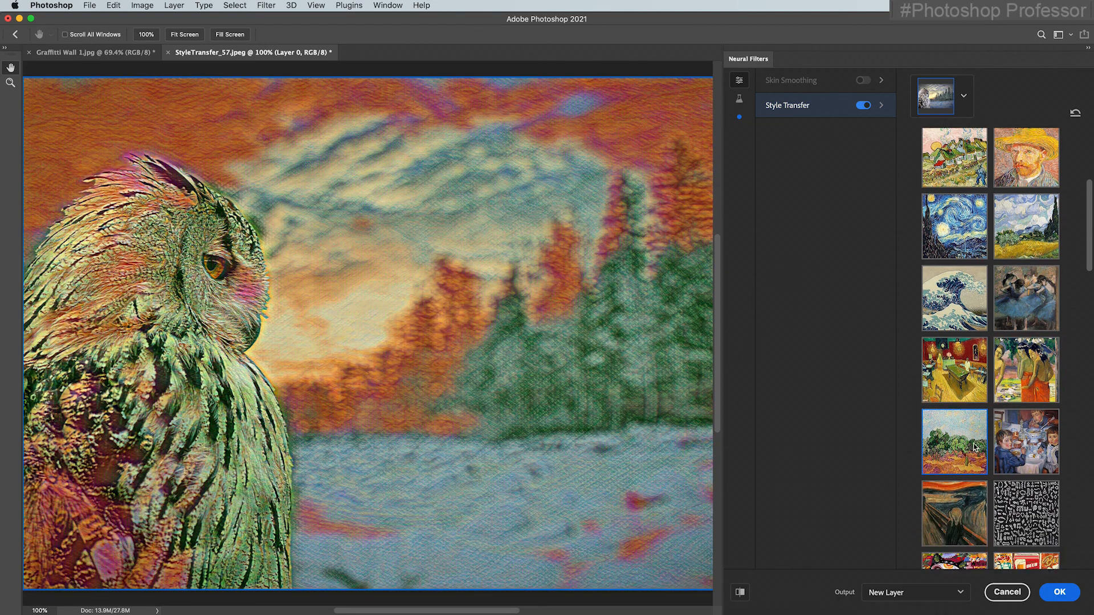
pyautogui.click(1026, 260)
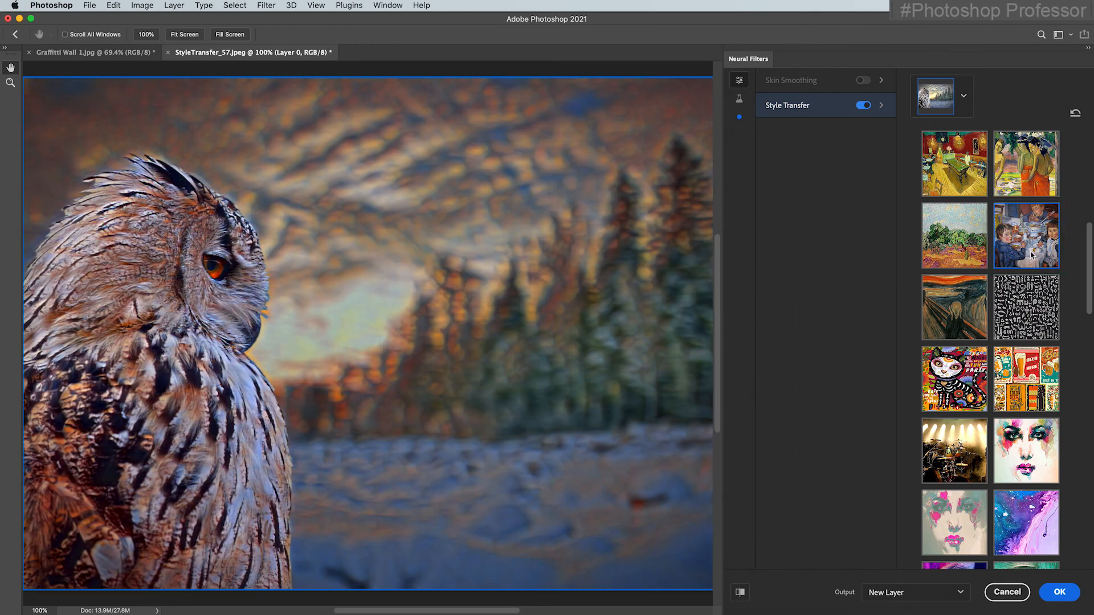
pyautogui.click(962, 304)
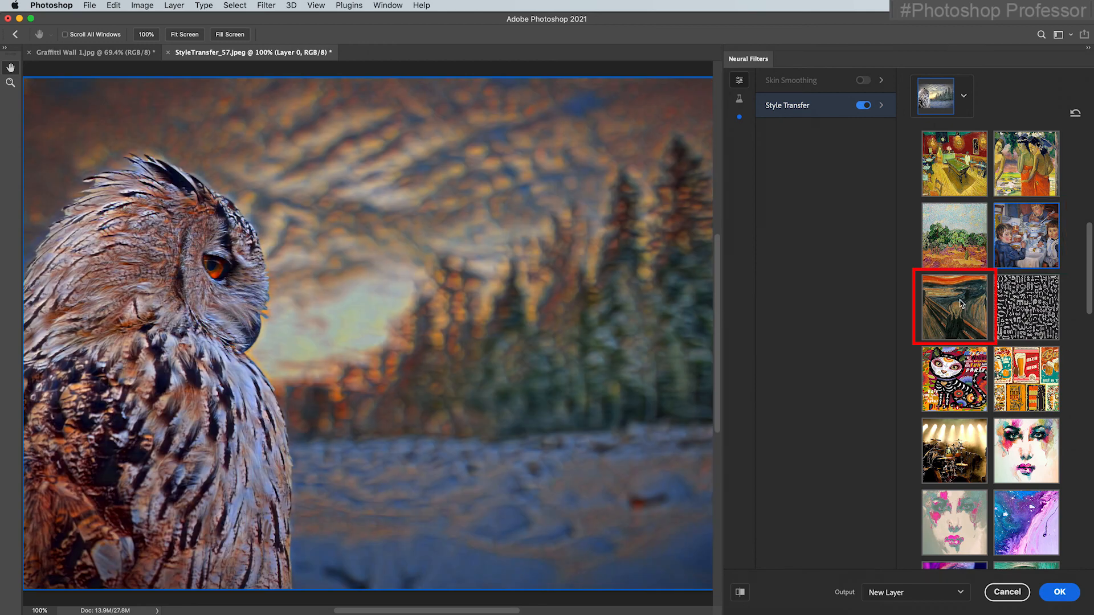
pyautogui.click(1029, 308)
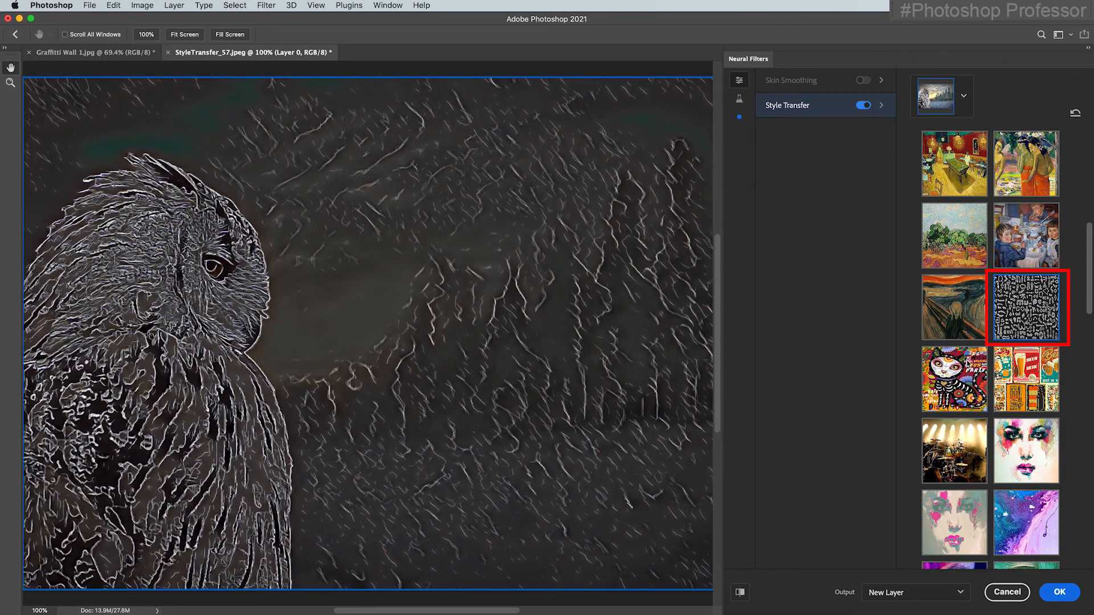
# Step: Compare the painted cat and retro poster styles, and apply the stage-lit drum kit style to the owl photo
pyautogui.click(967, 363)
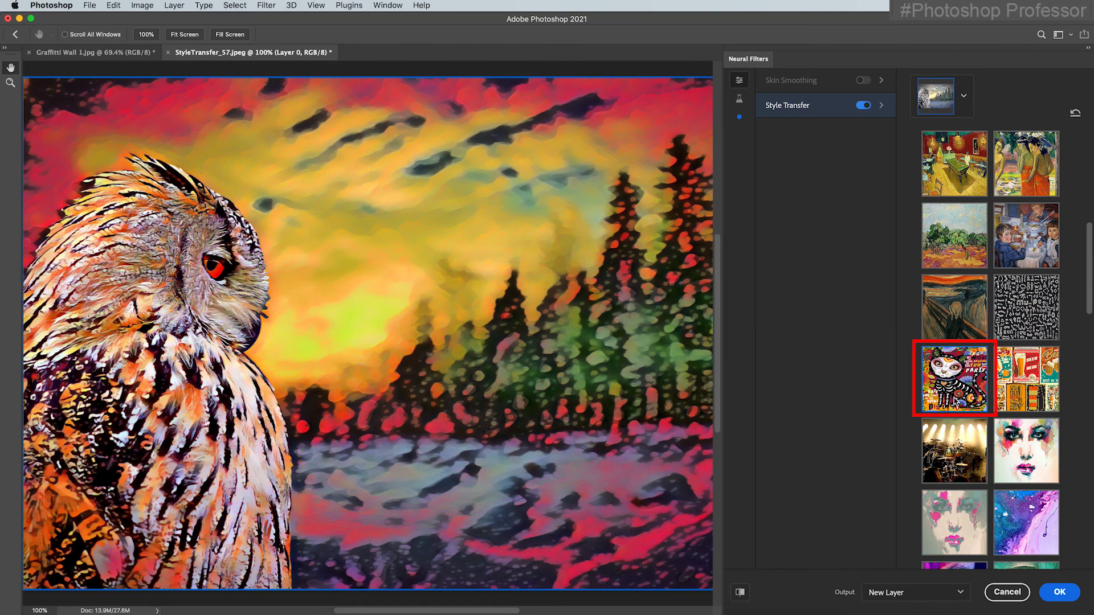
pyautogui.click(1051, 395)
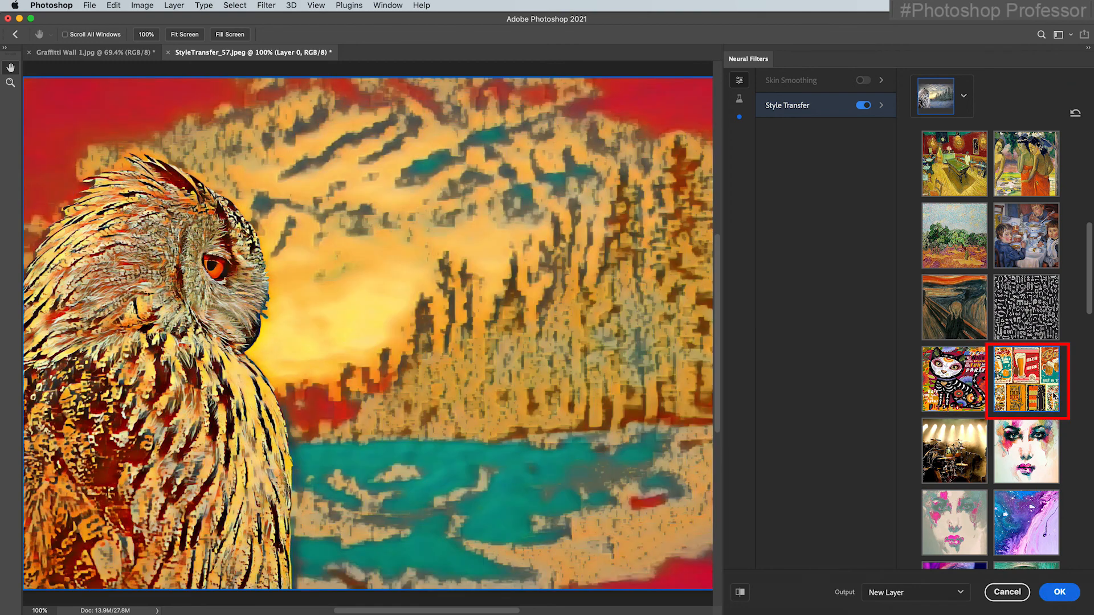
pyautogui.click(961, 473)
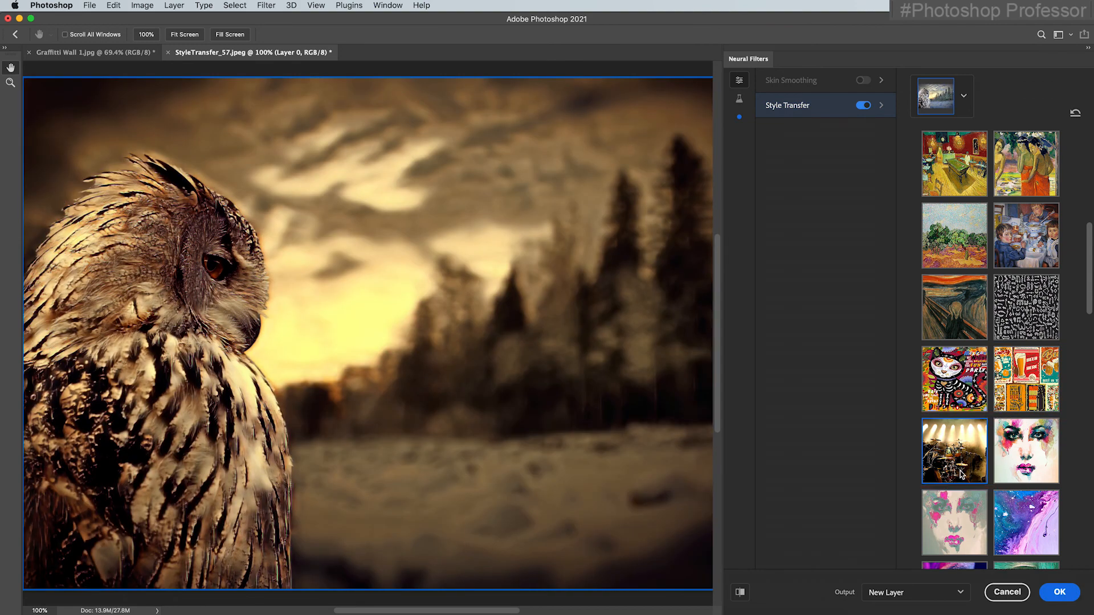
# Step: Try the multicoloured watercolour face, purple fluid paint, painted eye and green swirl styles on the owl photo
pyautogui.click(1051, 472)
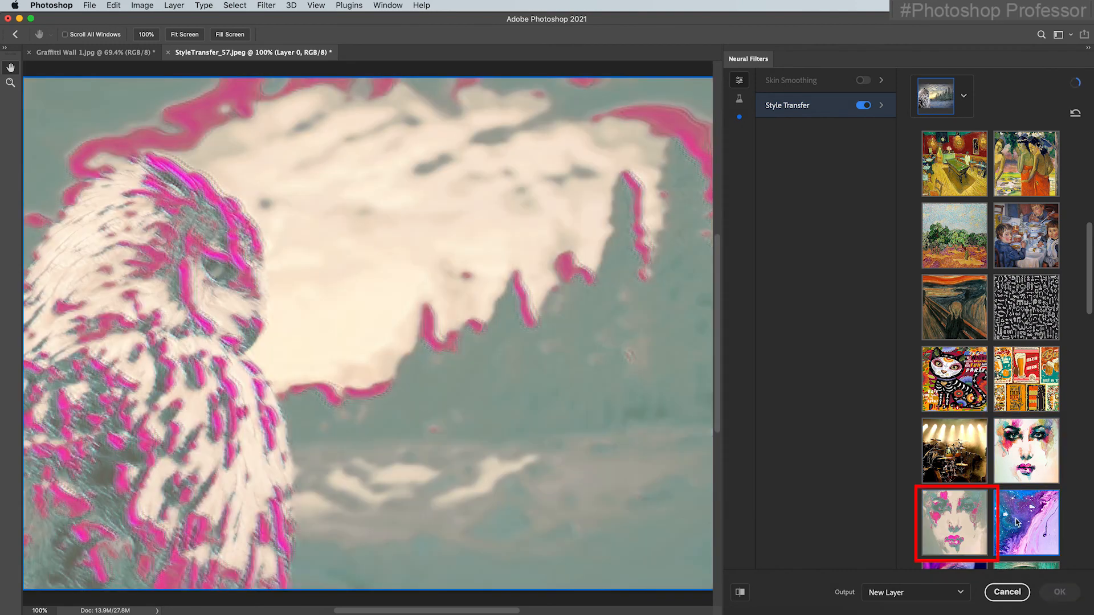
pyautogui.click(1020, 521)
pyautogui.scroll(-2, 1017, 523)
pyautogui.scroll(-5, 1017, 523)
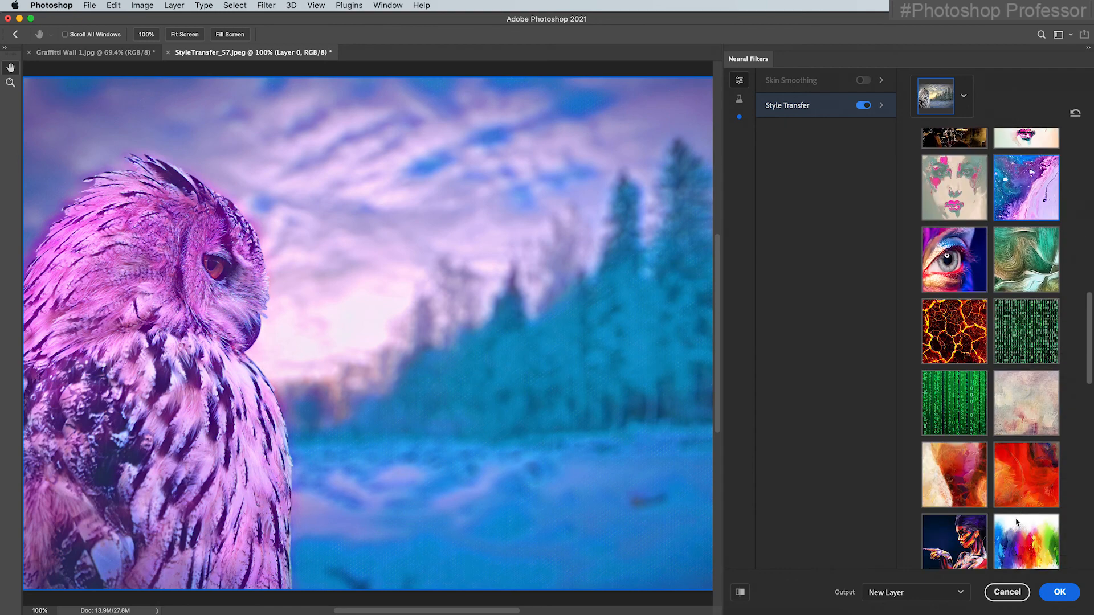
pyautogui.click(963, 196)
pyautogui.click(1034, 210)
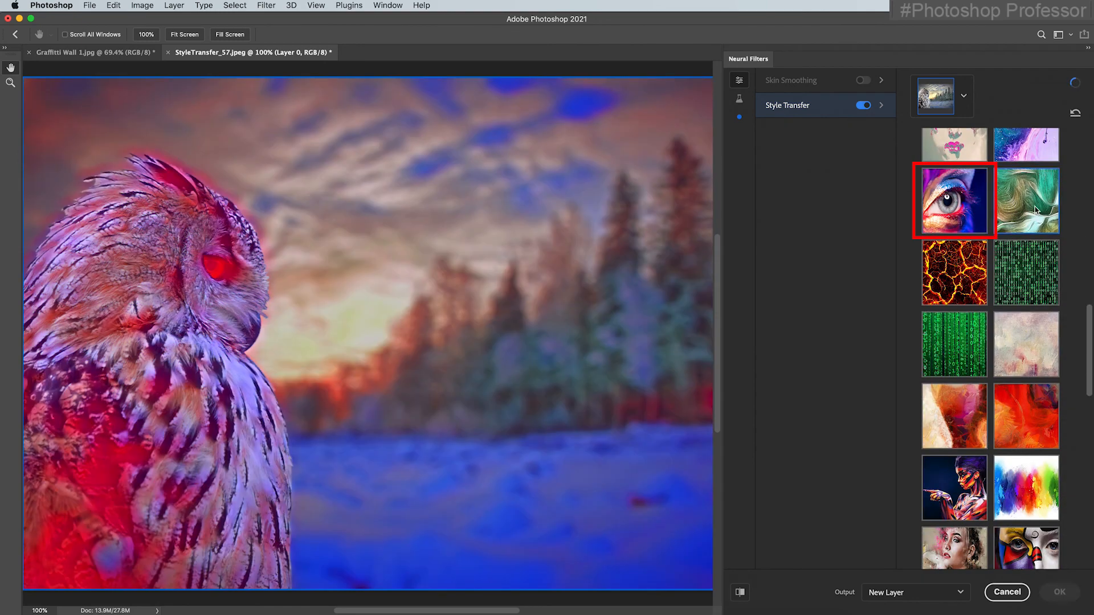
# Step: Try the cracked lava, binary digits, green code rain, pale canvas, cream-and-red marble and red fluid paint styles on the owl photo
pyautogui.click(963, 267)
pyautogui.click(1034, 277)
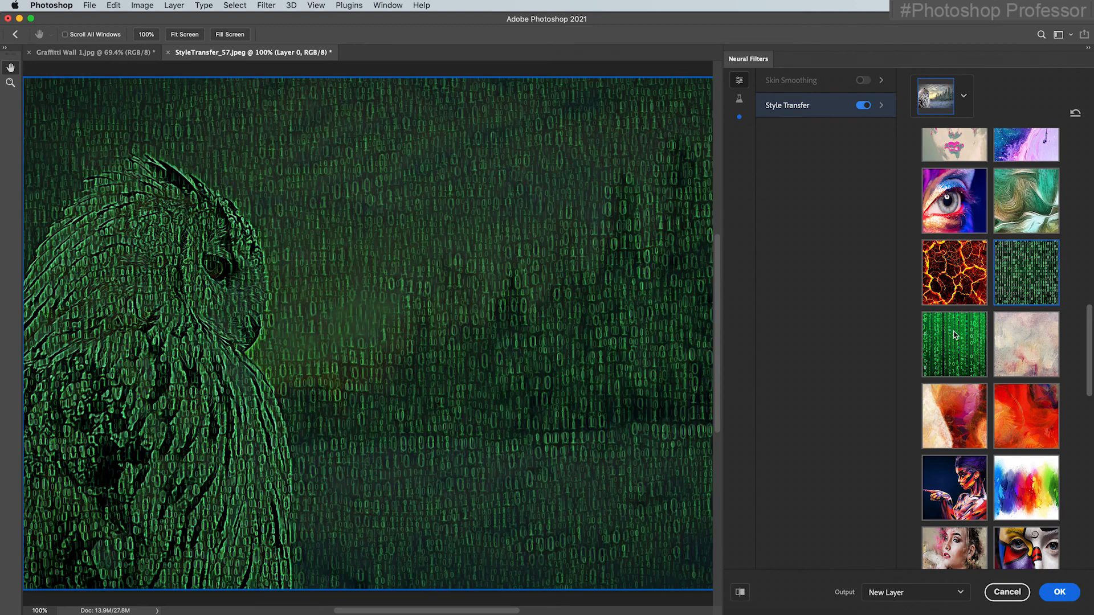
pyautogui.click(954, 336)
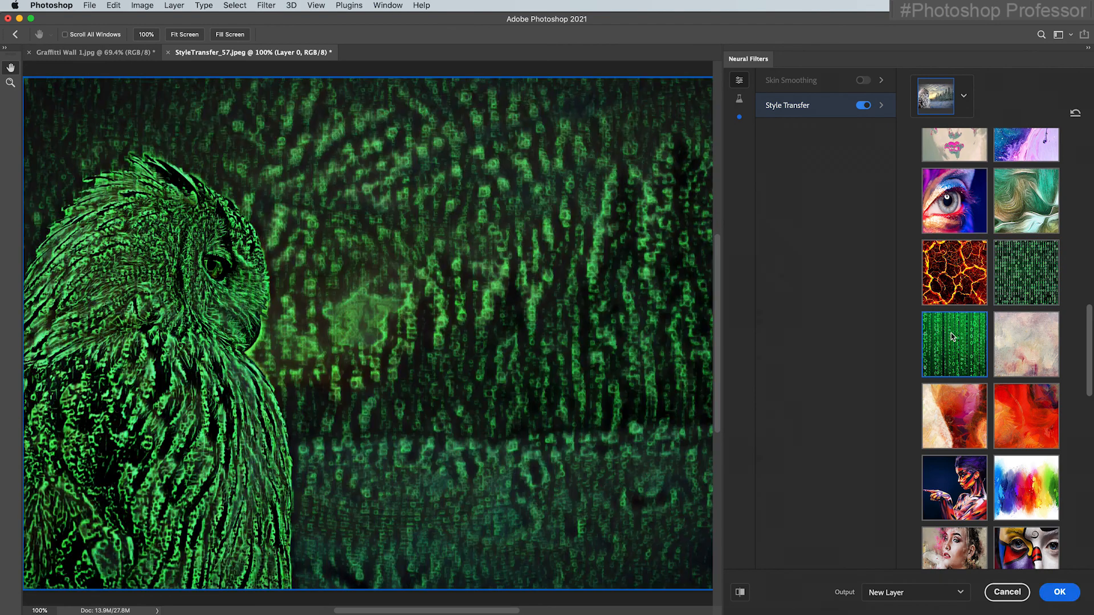
pyautogui.click(1021, 344)
pyautogui.click(961, 413)
pyautogui.click(1027, 427)
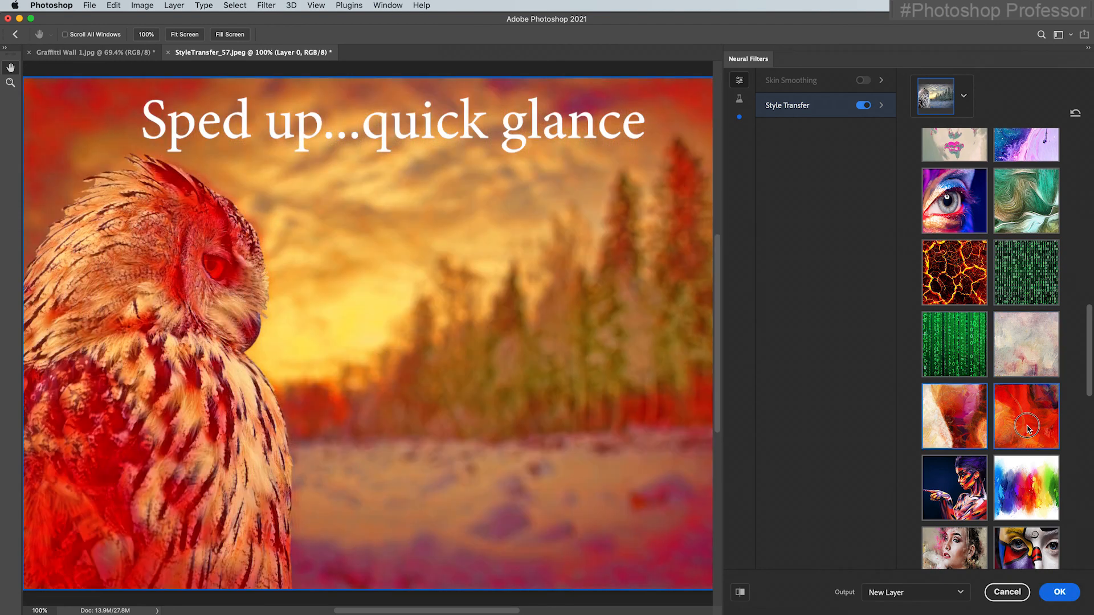
# Step: Try the body-painted woman, paint-splashed portrait, colourful half-painted face and flame texture styles on the owl photo
pyautogui.click(954, 487)
pyautogui.scroll(-5, 957, 399)
pyautogui.click(961, 244)
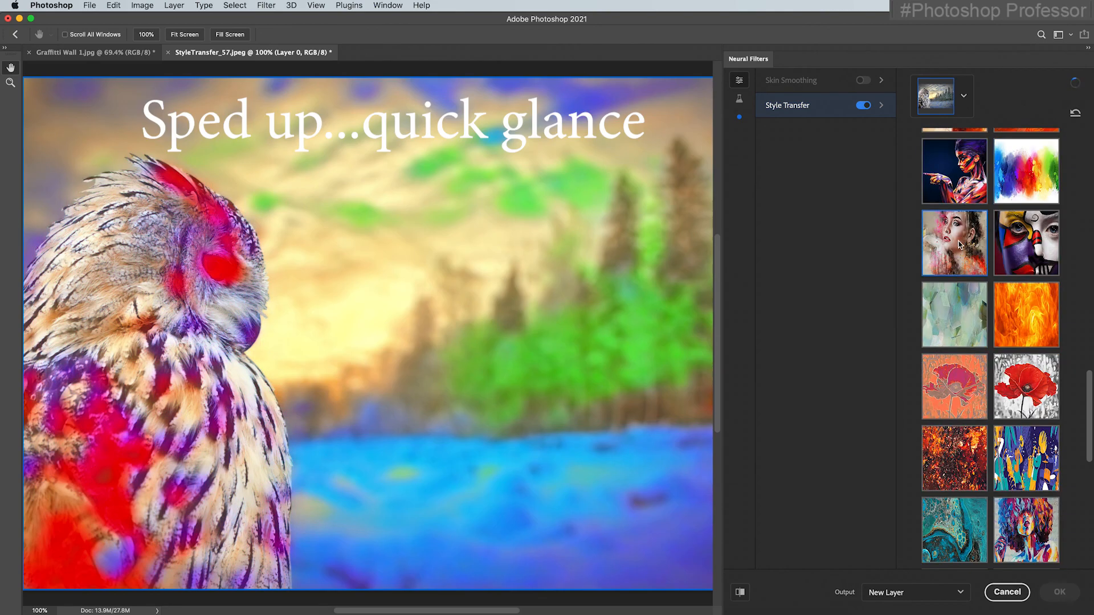
pyautogui.click(1034, 253)
pyautogui.click(1021, 339)
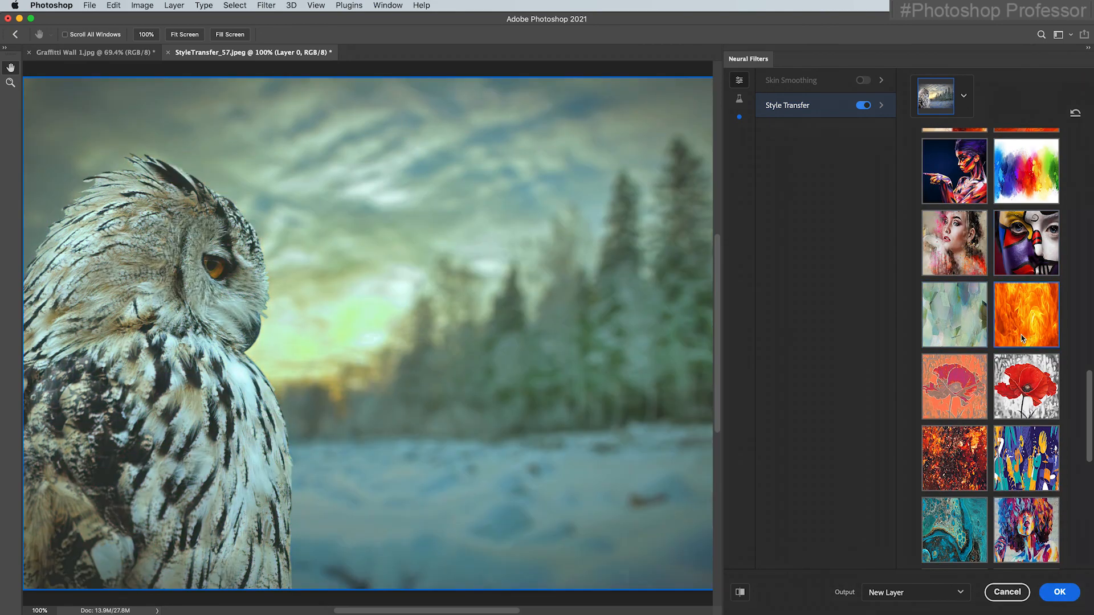
# Step: Try the pink poppy, red poppy, ember texture, blue-and-yellow abstract and colourful curly-haired woman styles on the owl photo
pyautogui.click(957, 387)
pyautogui.click(1032, 396)
pyautogui.click(952, 442)
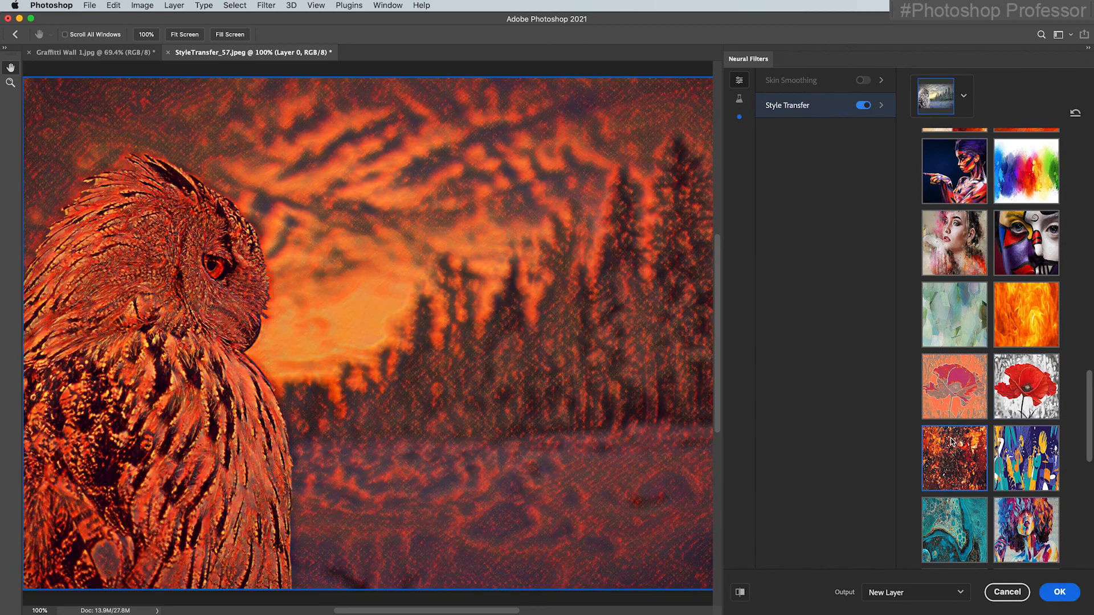
pyautogui.click(1026, 461)
pyautogui.scroll(-3, 980, 438)
pyautogui.click(1033, 417)
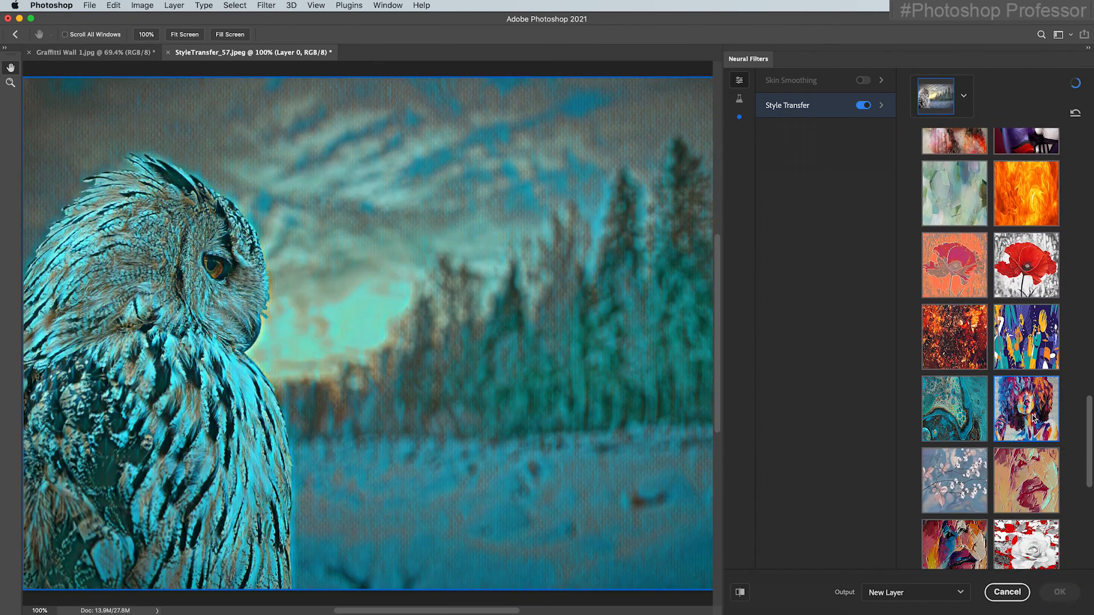
# Step: Try the blossom branch, textured red lips, multicoloured painted face and white rose styles on the owl photo
pyautogui.click(953, 480)
pyautogui.click(1031, 481)
pyautogui.scroll(-5, 1031, 481)
pyautogui.click(972, 312)
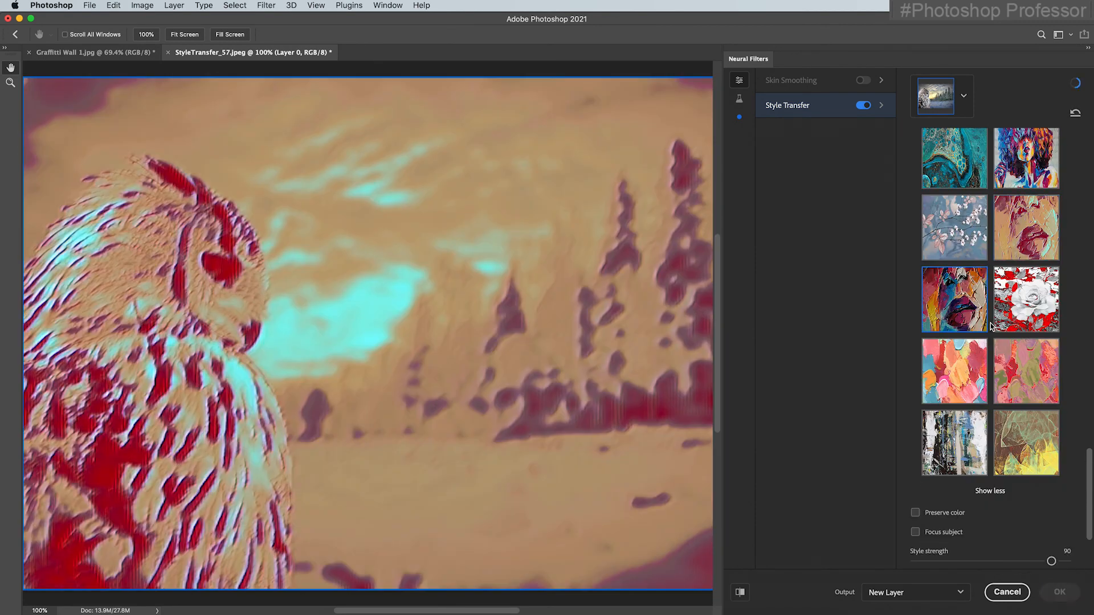
pyautogui.click(1026, 302)
# Step: Try the two pink brush-dab, black-and-white distressed paint and brown-and-yellow leaf styles on the owl photo
pyautogui.click(957, 364)
pyautogui.click(1013, 370)
pyautogui.click(966, 446)
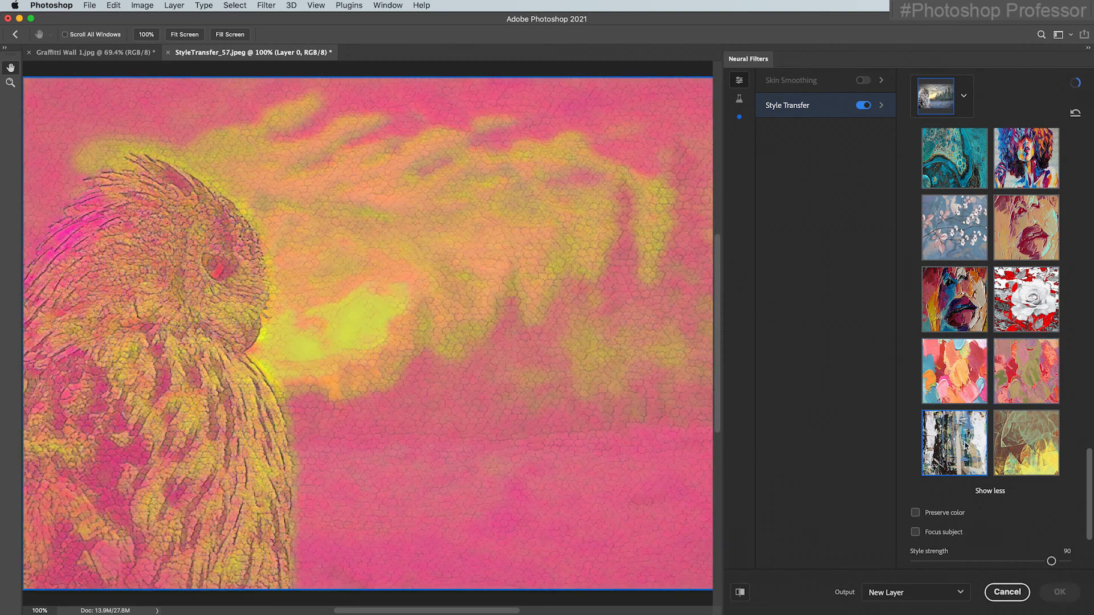
pyautogui.click(1031, 446)
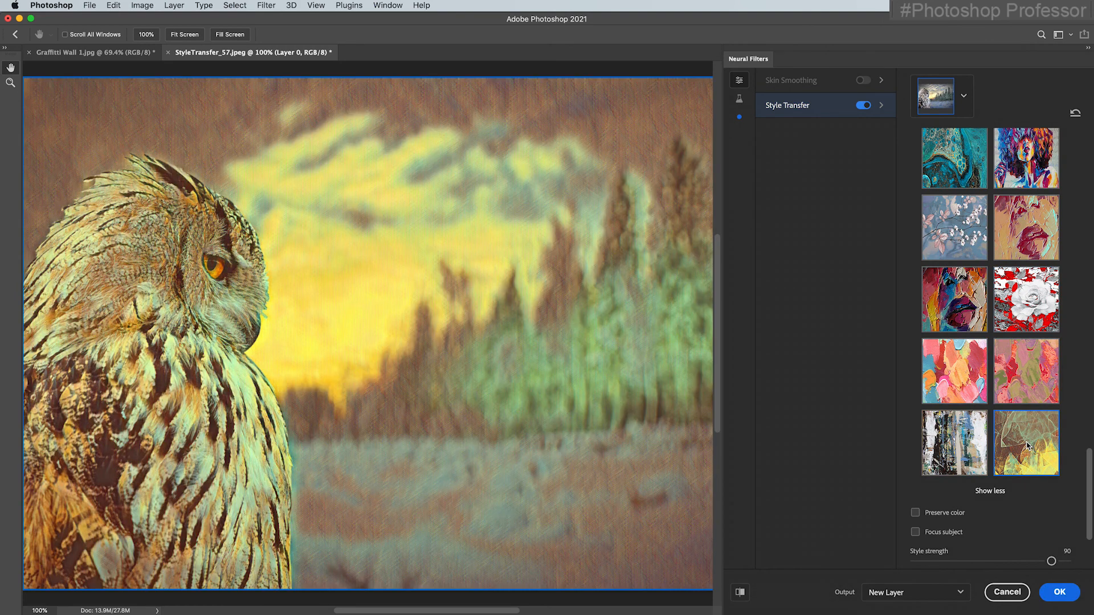
# Step: Return to the multicoloured collage style for the owl photo and apply the filter with New Layer as output
pyautogui.scroll(10, 1027, 446)
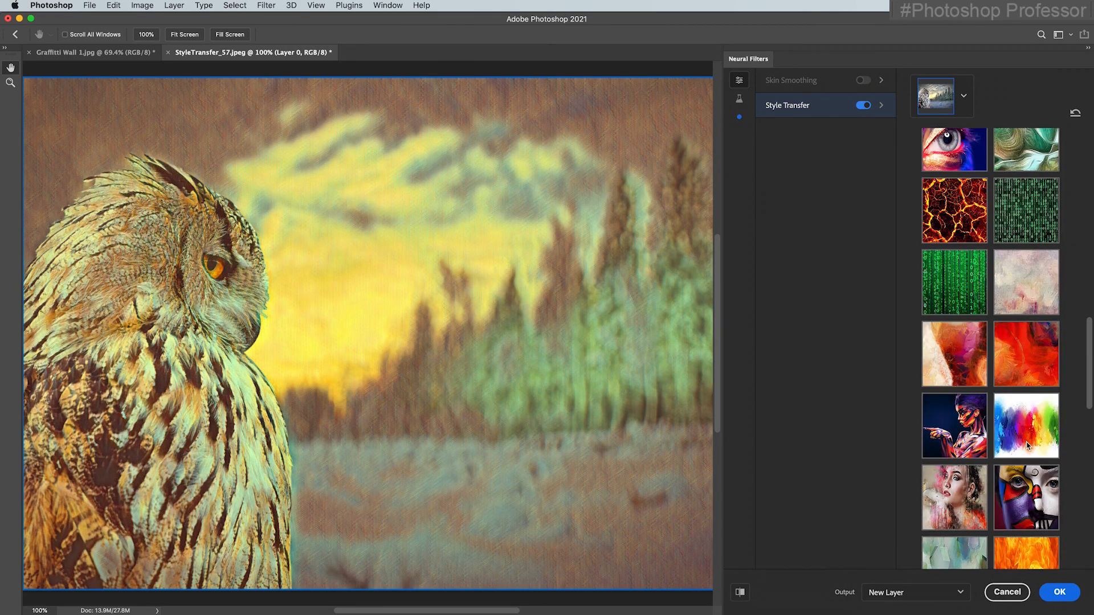
pyautogui.scroll(10, 1027, 446)
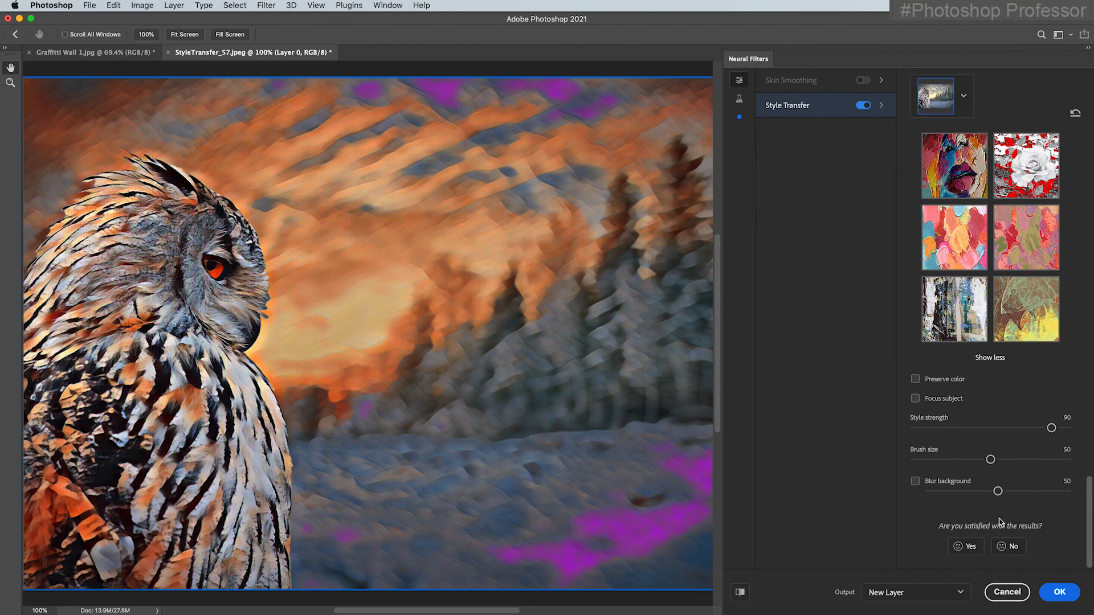
pyautogui.click(960, 594)
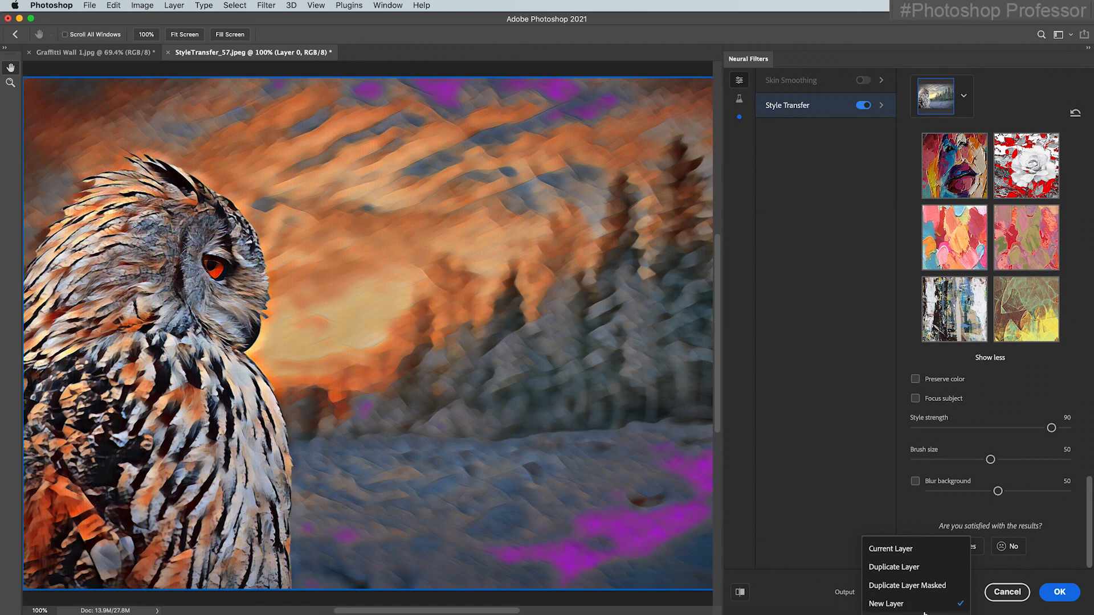
pyautogui.click(886, 604)
pyautogui.click(1059, 592)
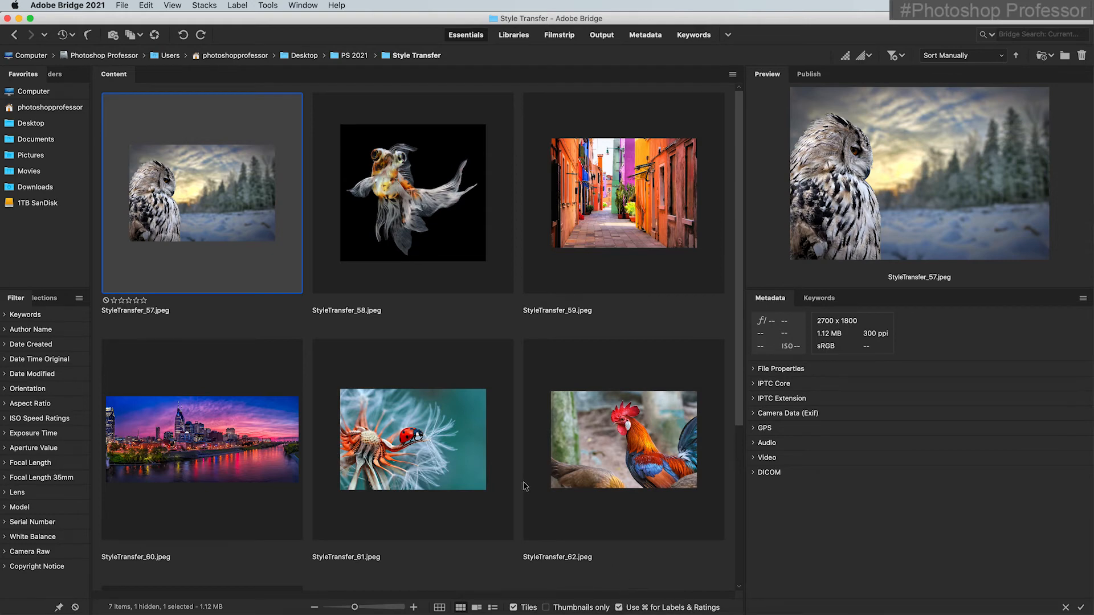
# Step: Open the ladybug photo StyleTransfer_61.jpeg from Bridge in Photoshop and enable the Style Transfer neural filter
pyautogui.doubleClick(430, 462)
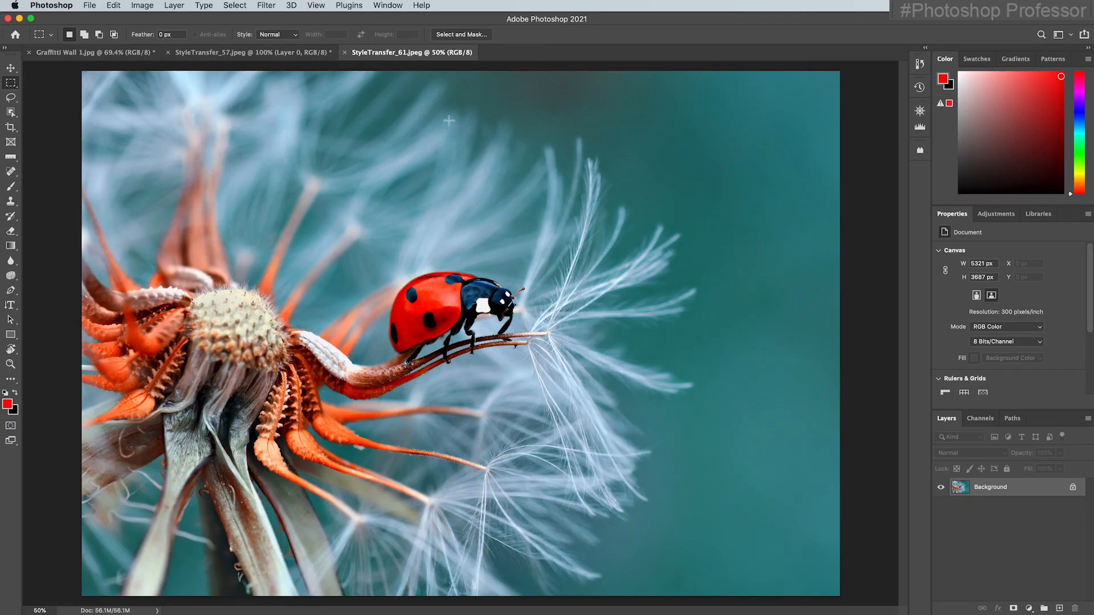
pyautogui.click(265, 4)
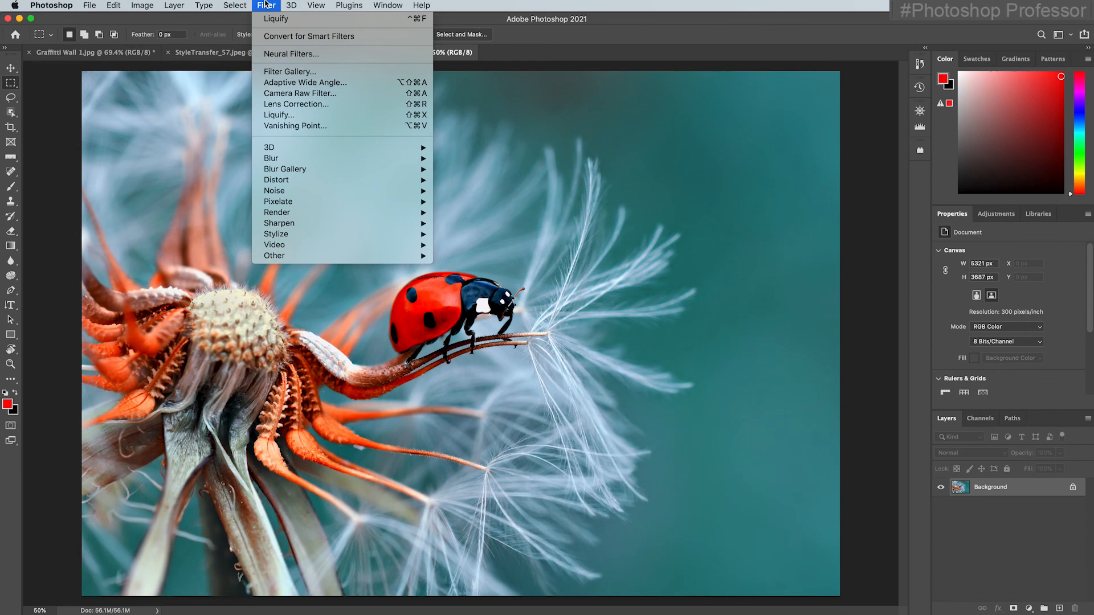
pyautogui.click(367, 55)
pyautogui.click(861, 105)
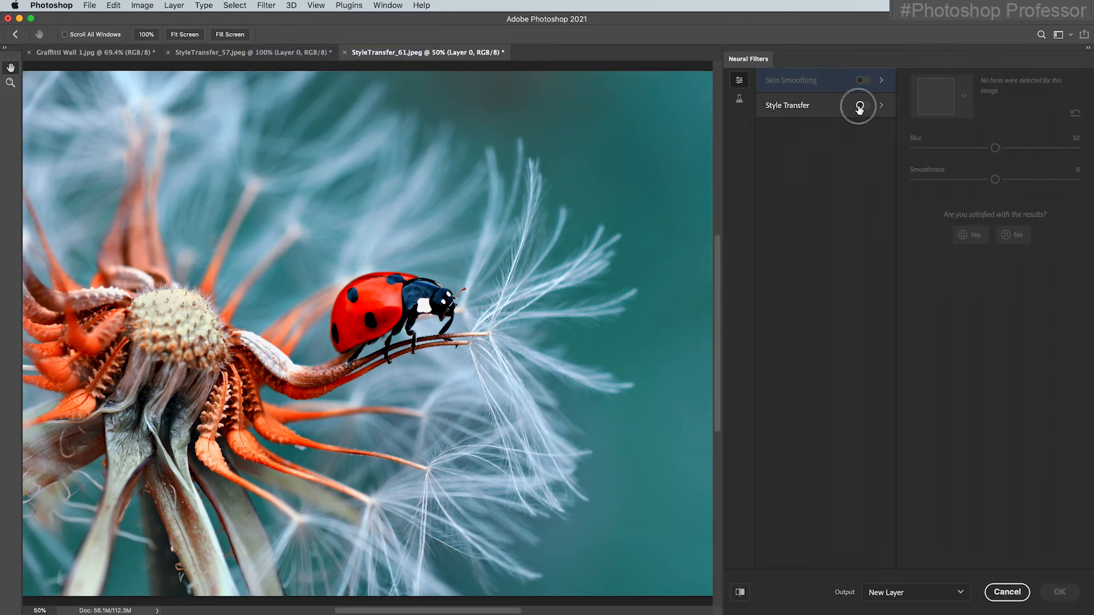
# Step: Try the black-white-green abstract and tattoo skull styles from the full style list on the ladybug photo, and cancel the filter
pyautogui.click(998, 302)
pyautogui.click(974, 336)
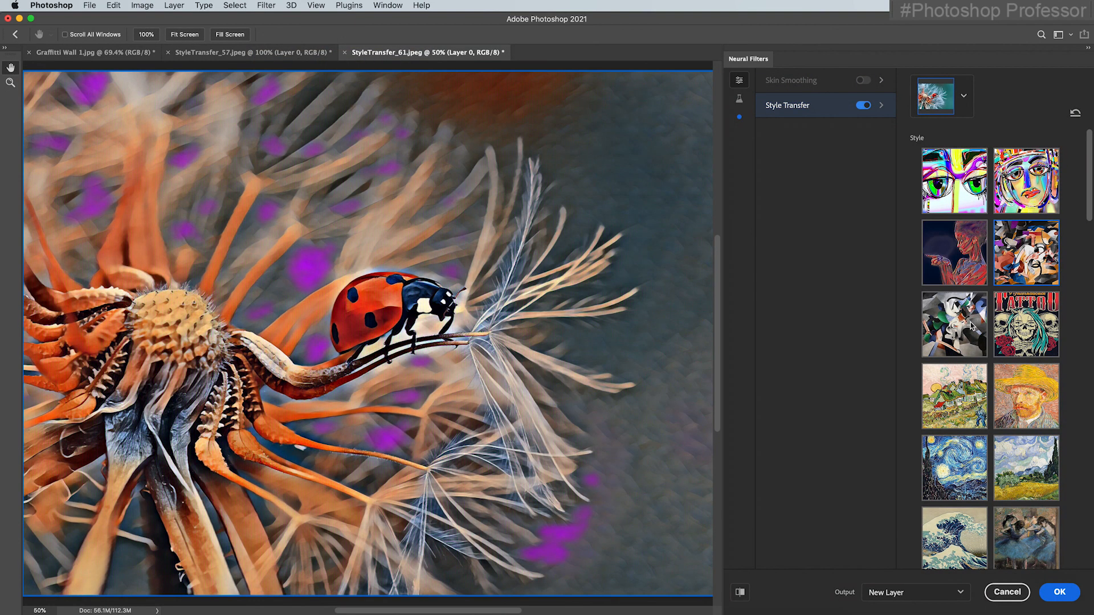
pyautogui.click(1029, 339)
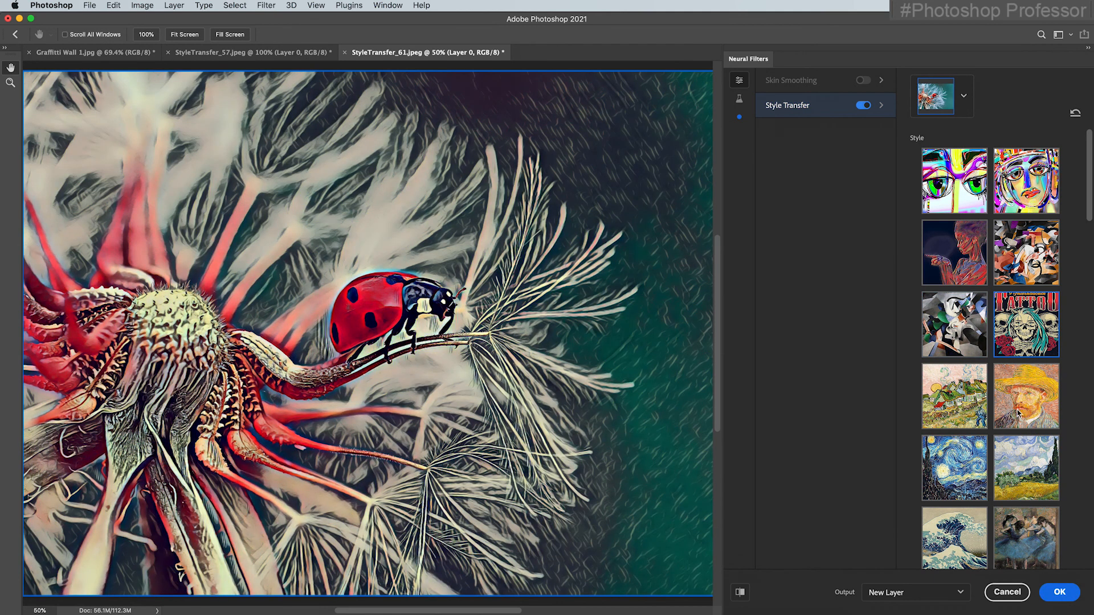
pyautogui.click(1007, 593)
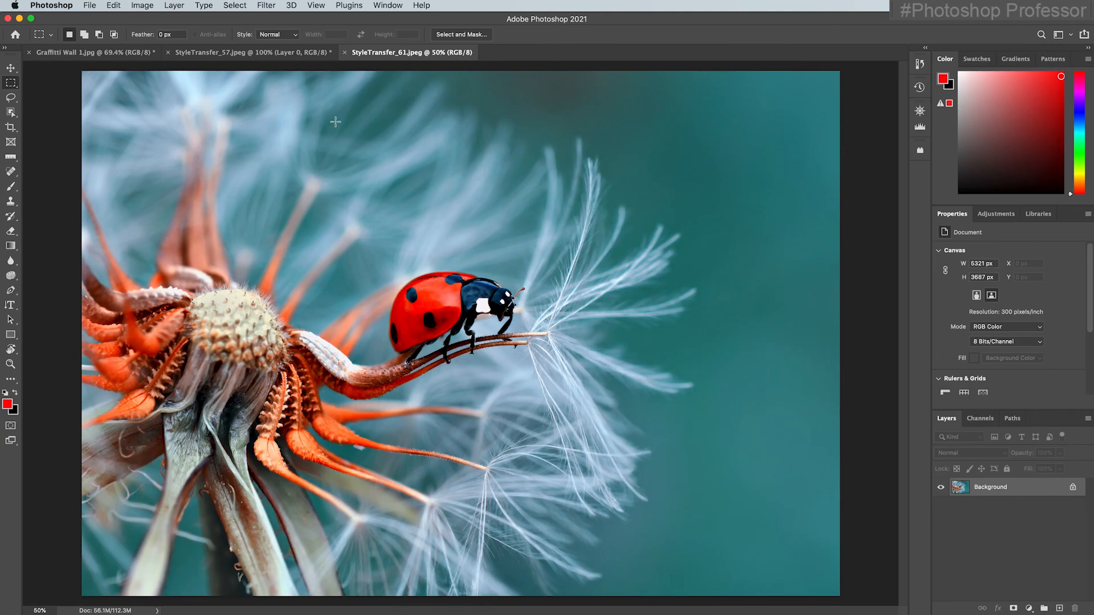